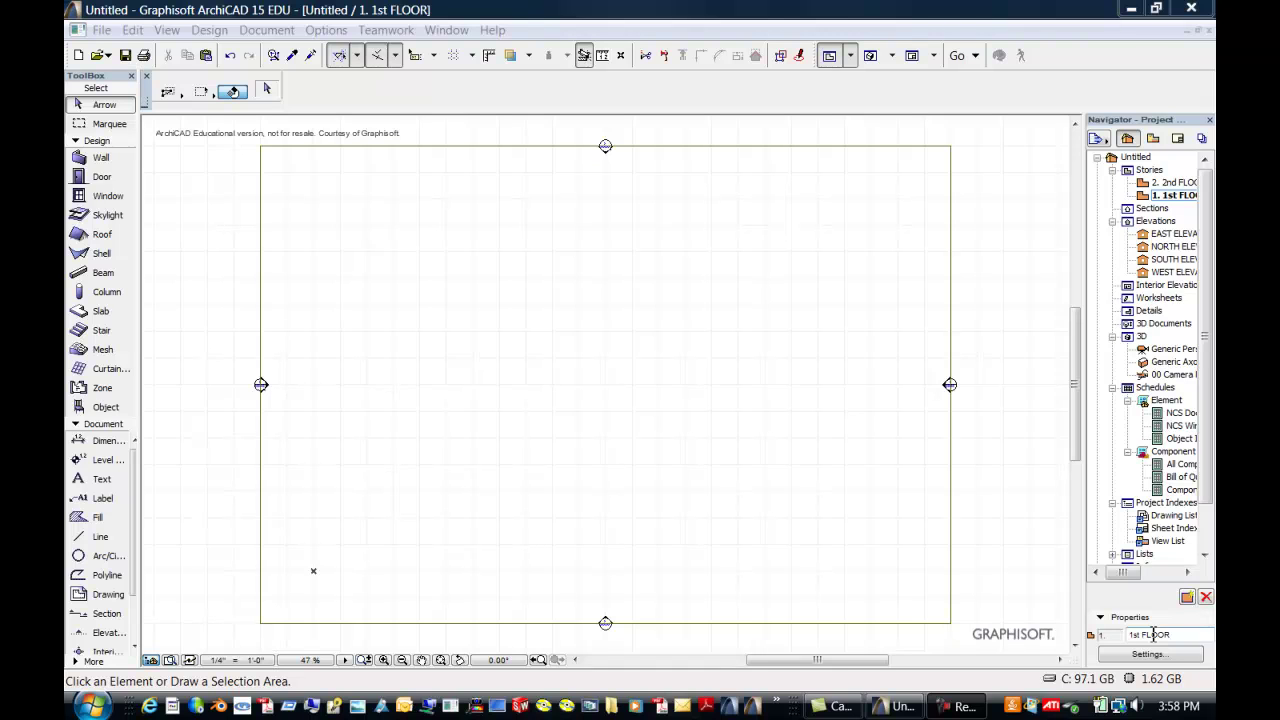
Step: Draw a closed 40 by 30 ft rectangle of walls with the default wall settings
{"action": "double_click", "coordinate": [100, 160]}
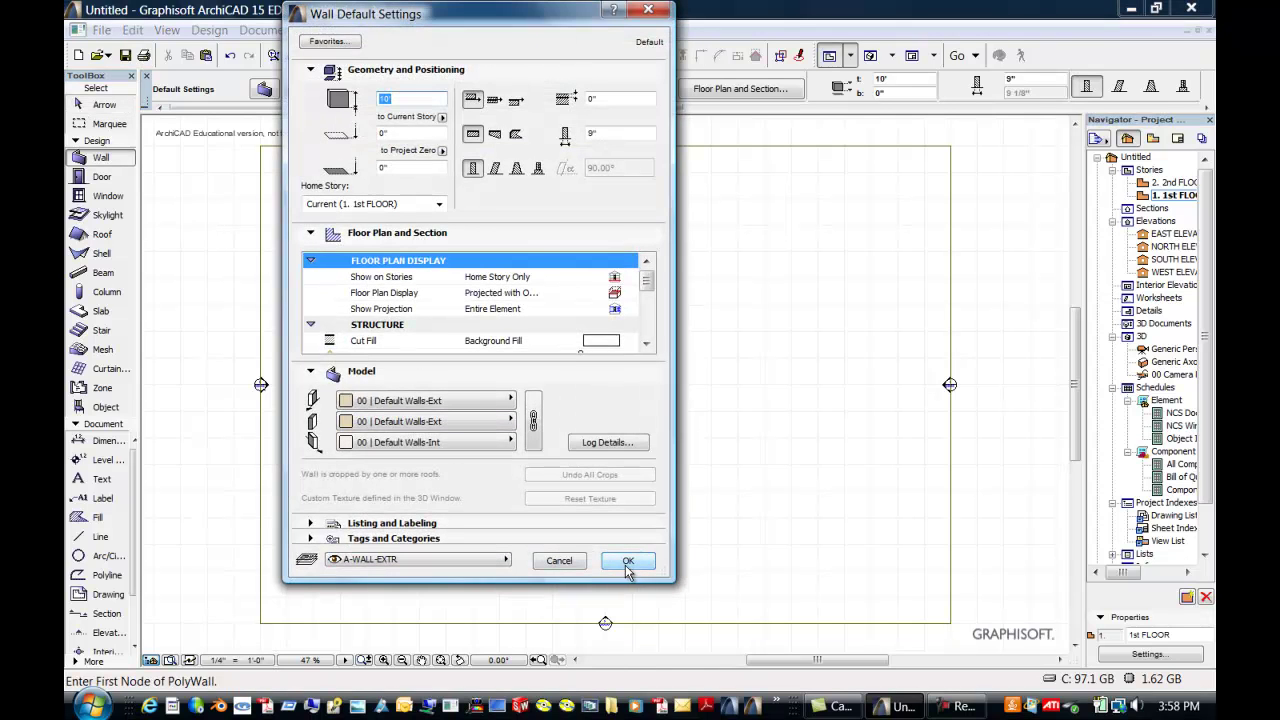
{"action": "left_click", "coordinate": [624, 562]}
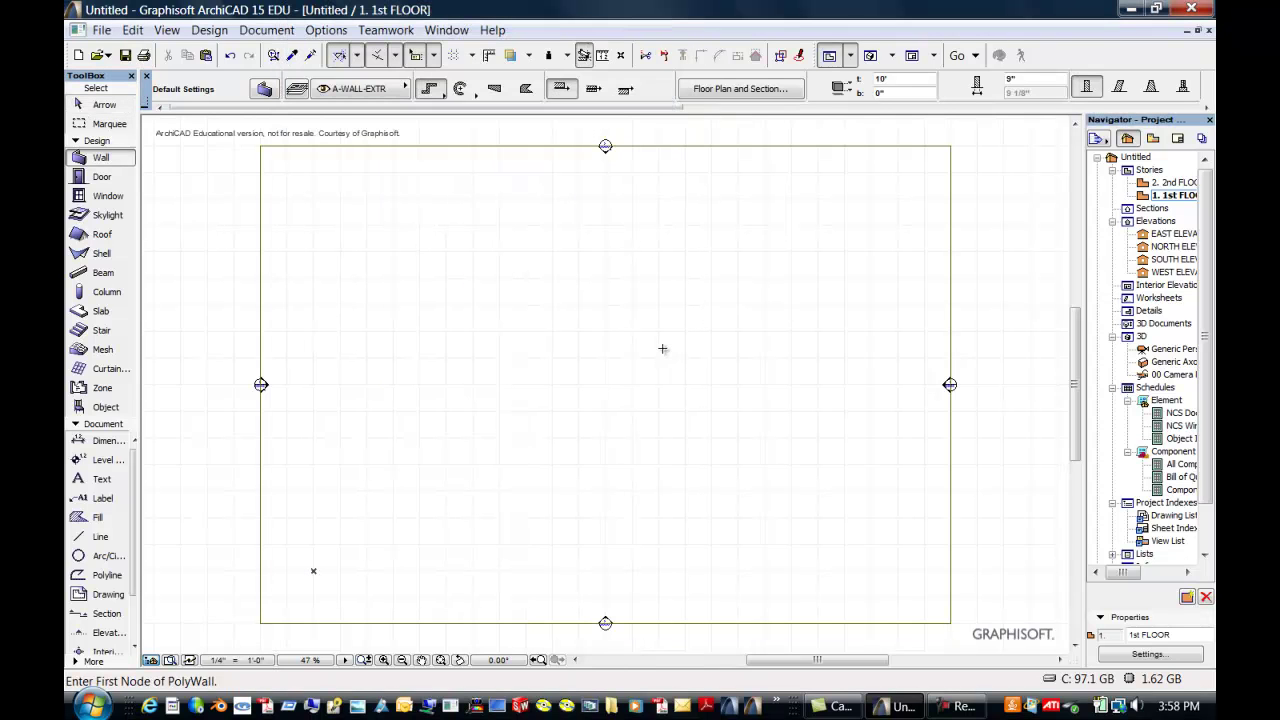
{"action": "left_click", "coordinate": [662, 349]}
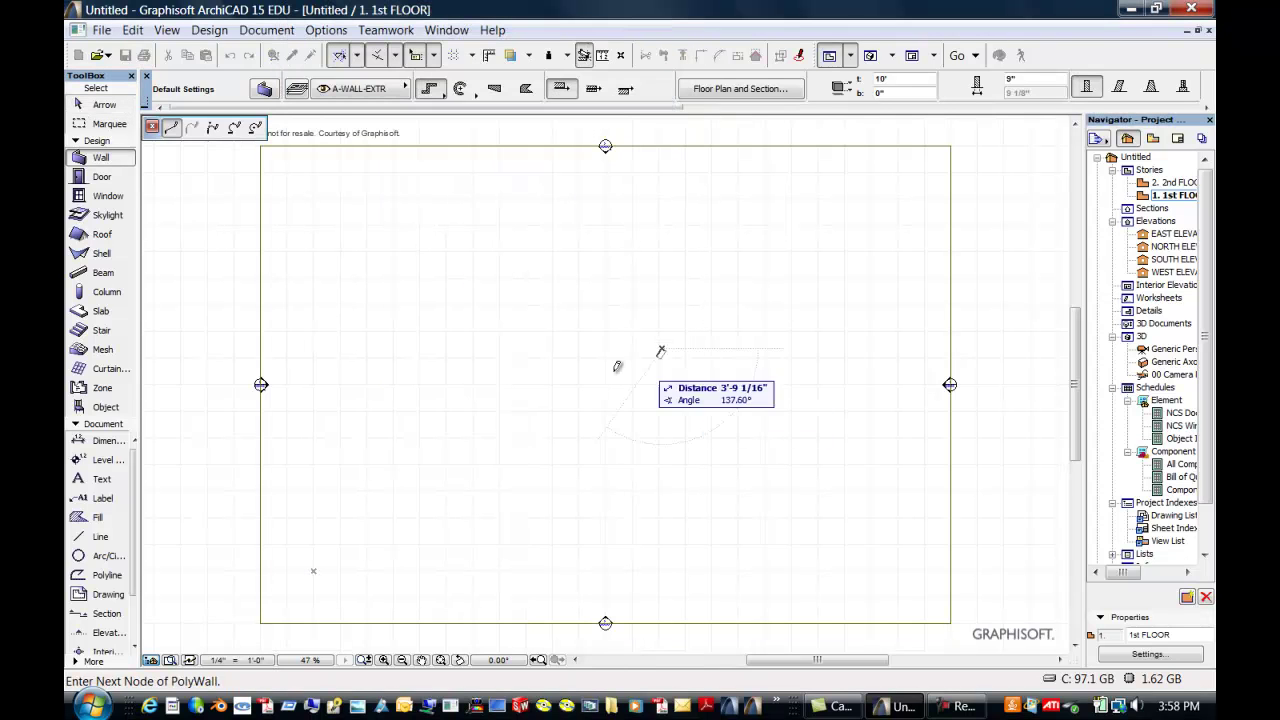
{"action": "left_click", "coordinate": [397, 349]}
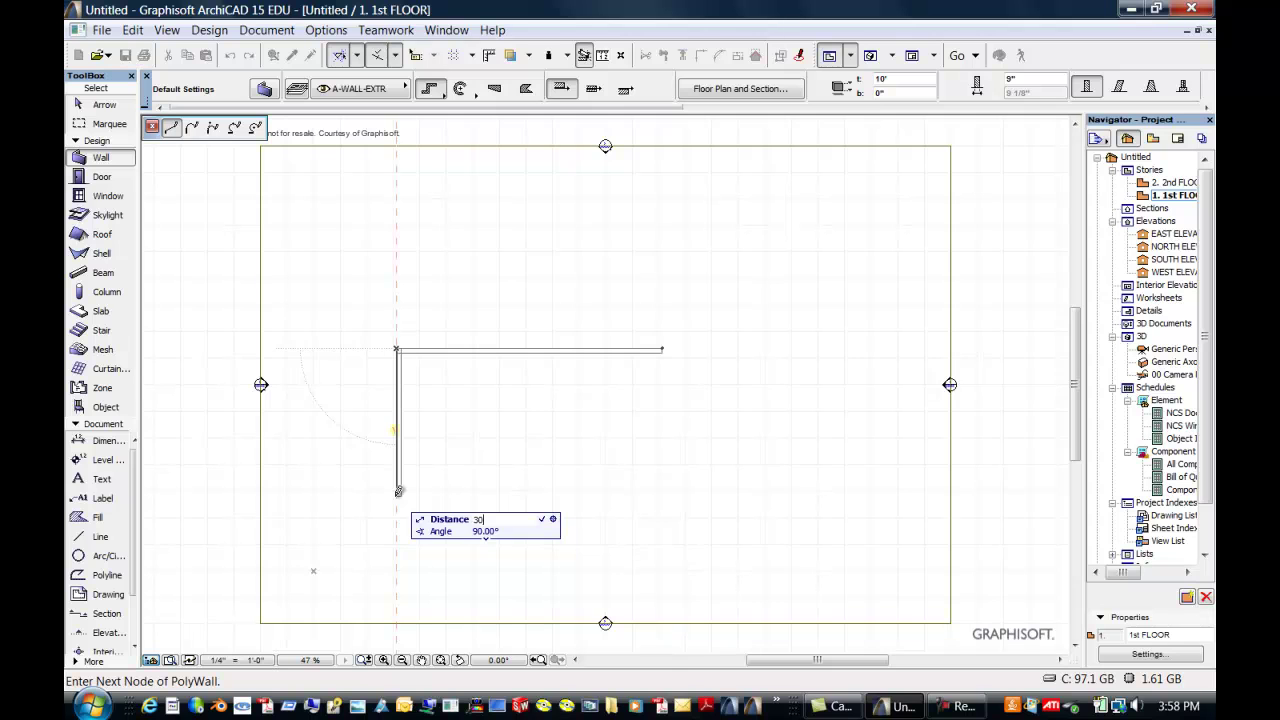
{"action": "left_click", "coordinate": [397, 546]}
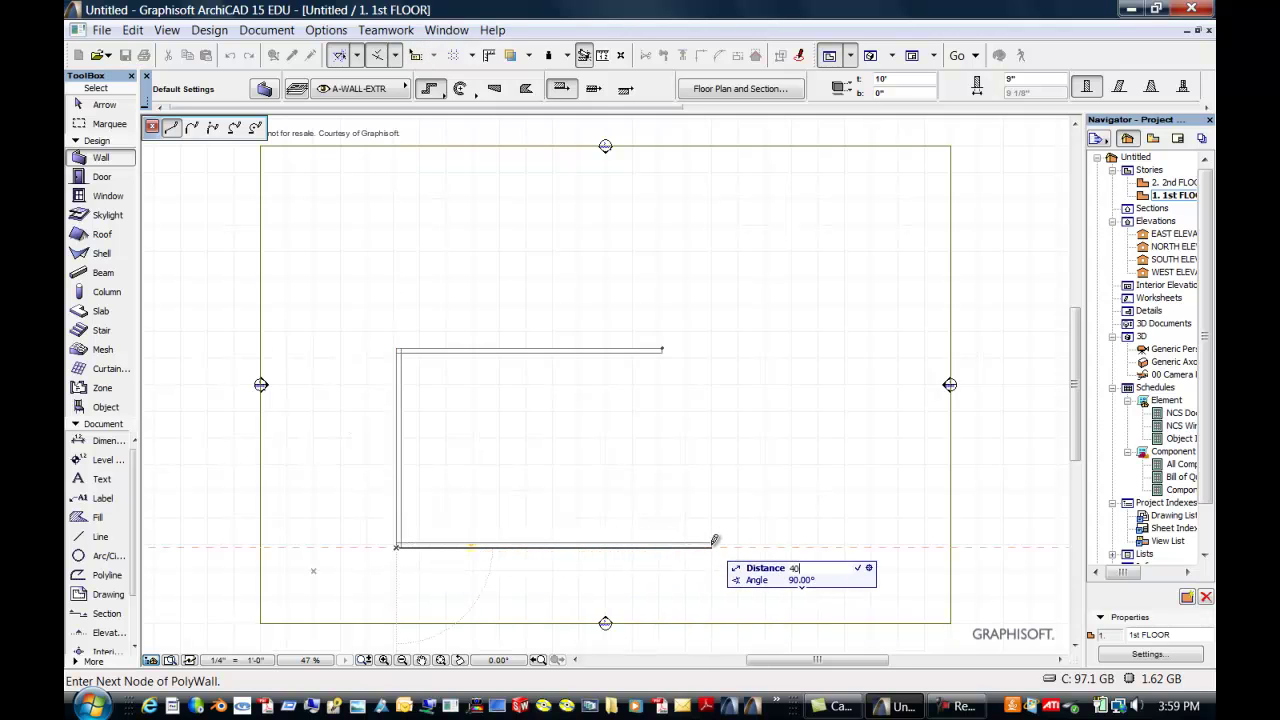
{"action": "left_click", "coordinate": [661, 546]}
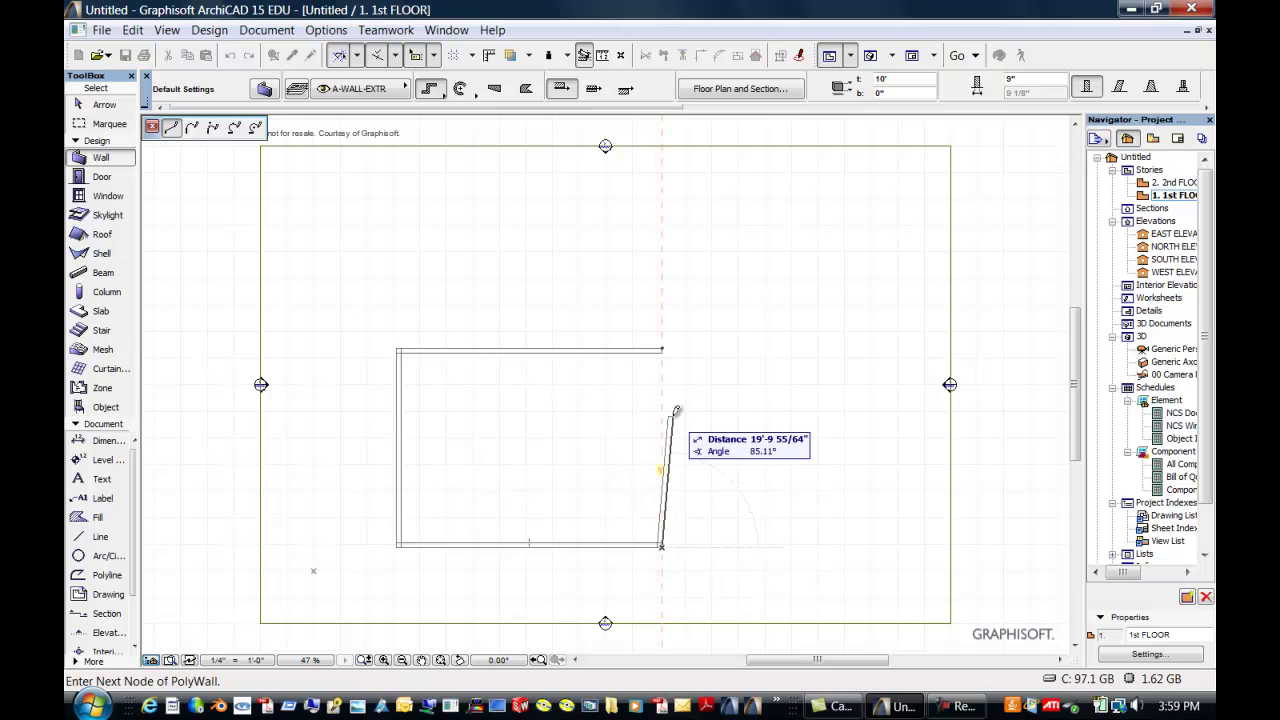
{"action": "left_click", "coordinate": [661, 350]}
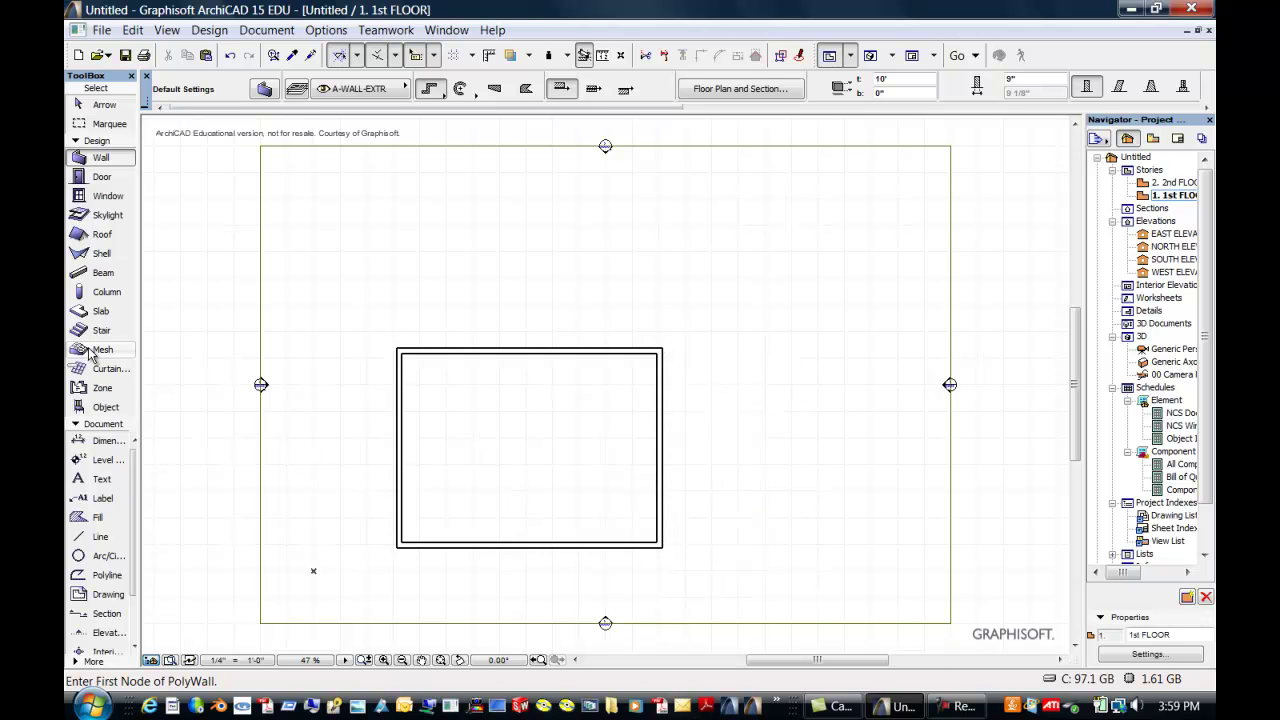
Step: Confirm the Shell defaults use the 09 | Glass-Blue/Ice material and close the settings
{"action": "double_click", "coordinate": [102, 254]}
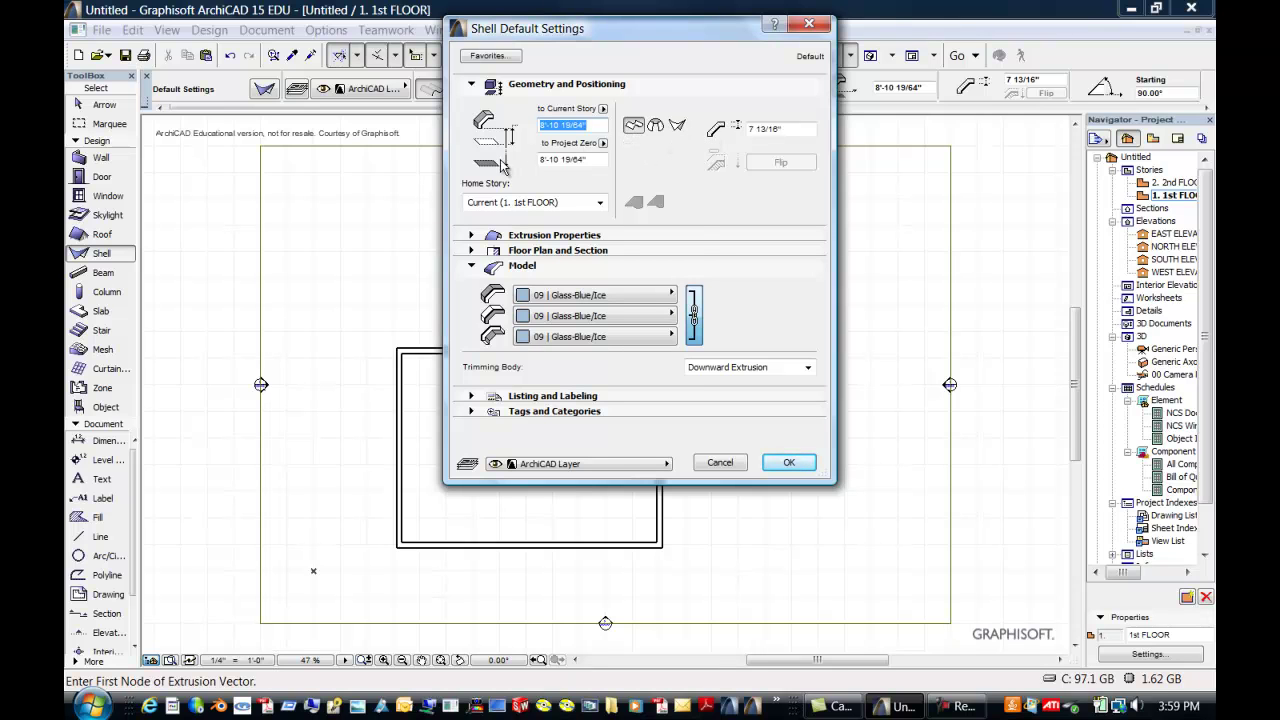
{"action": "left_click", "coordinate": [672, 300]}
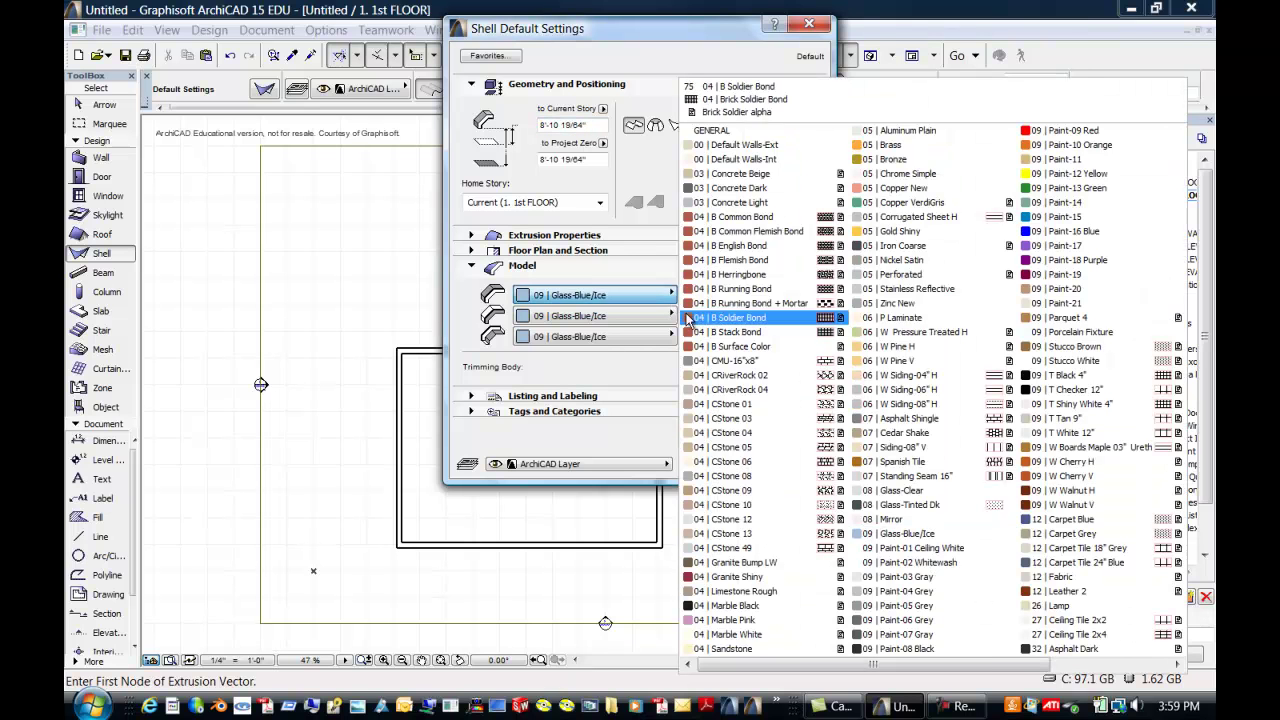
{"action": "left_click", "coordinate": [893, 535]}
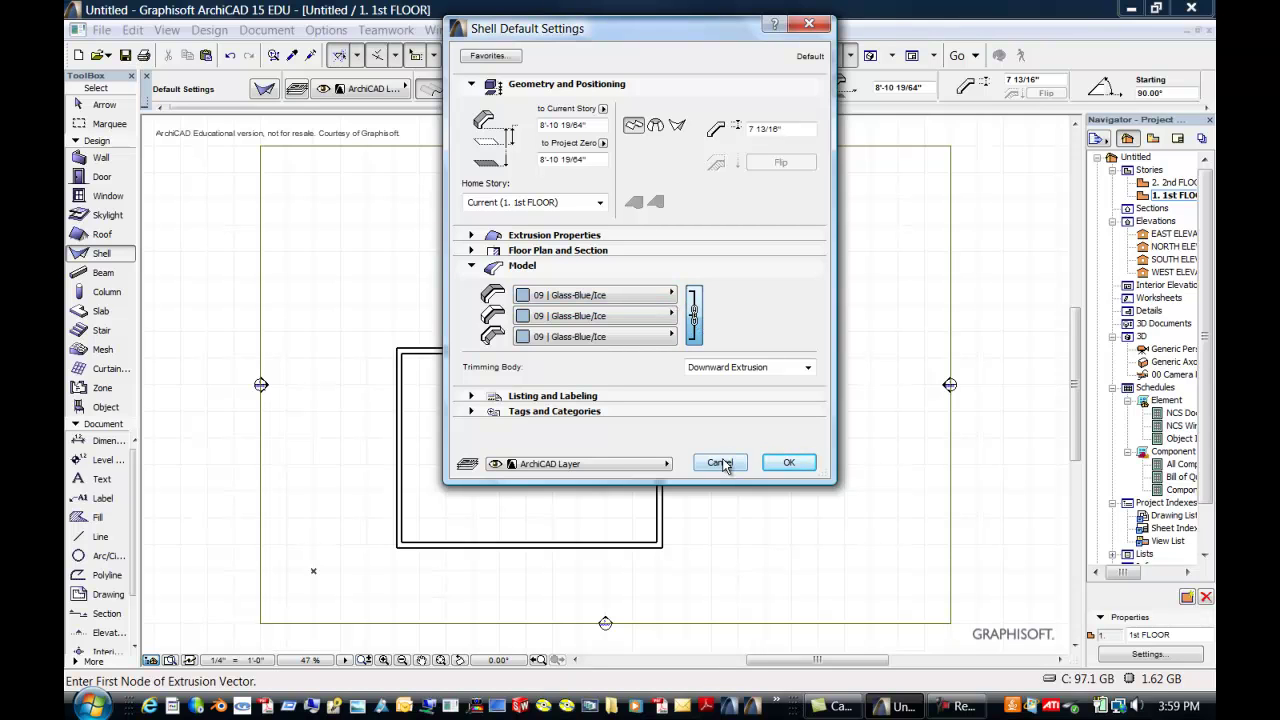
{"action": "left_click", "coordinate": [789, 464]}
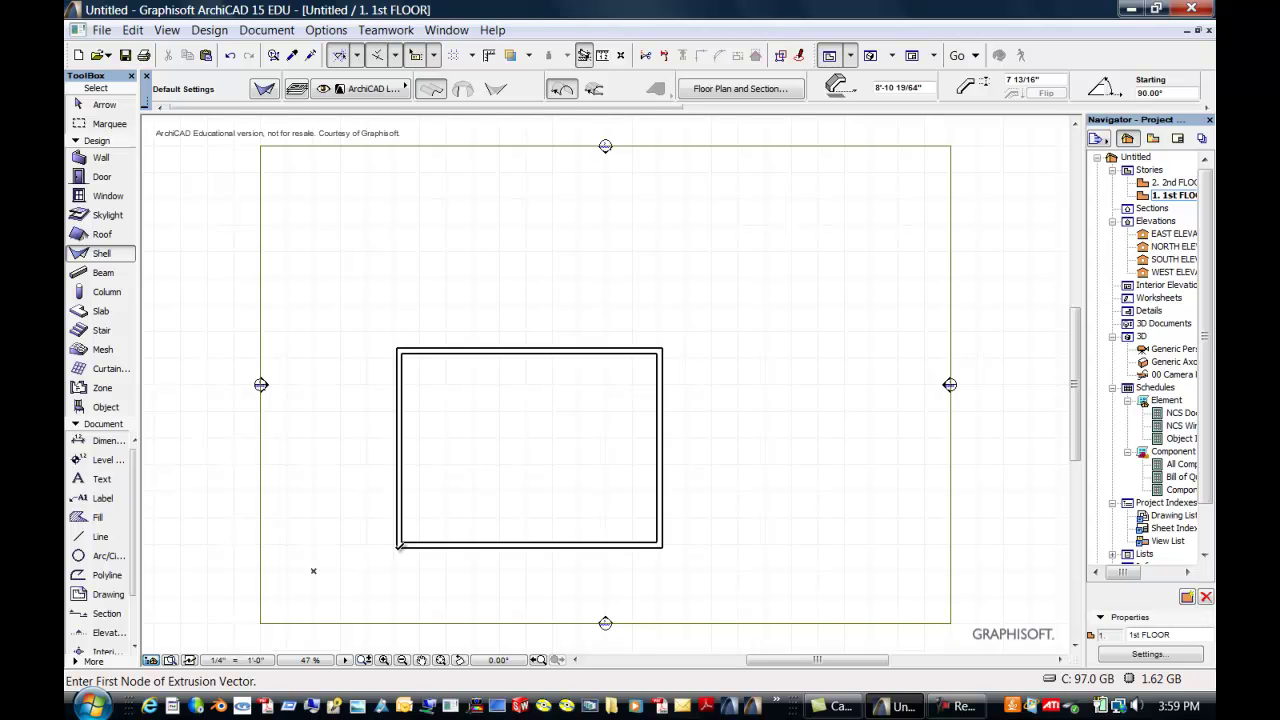
Step: Draw an extruded glass shell along the bottom wall and across to the top-right corner
{"action": "left_click", "coordinate": [398, 546]}
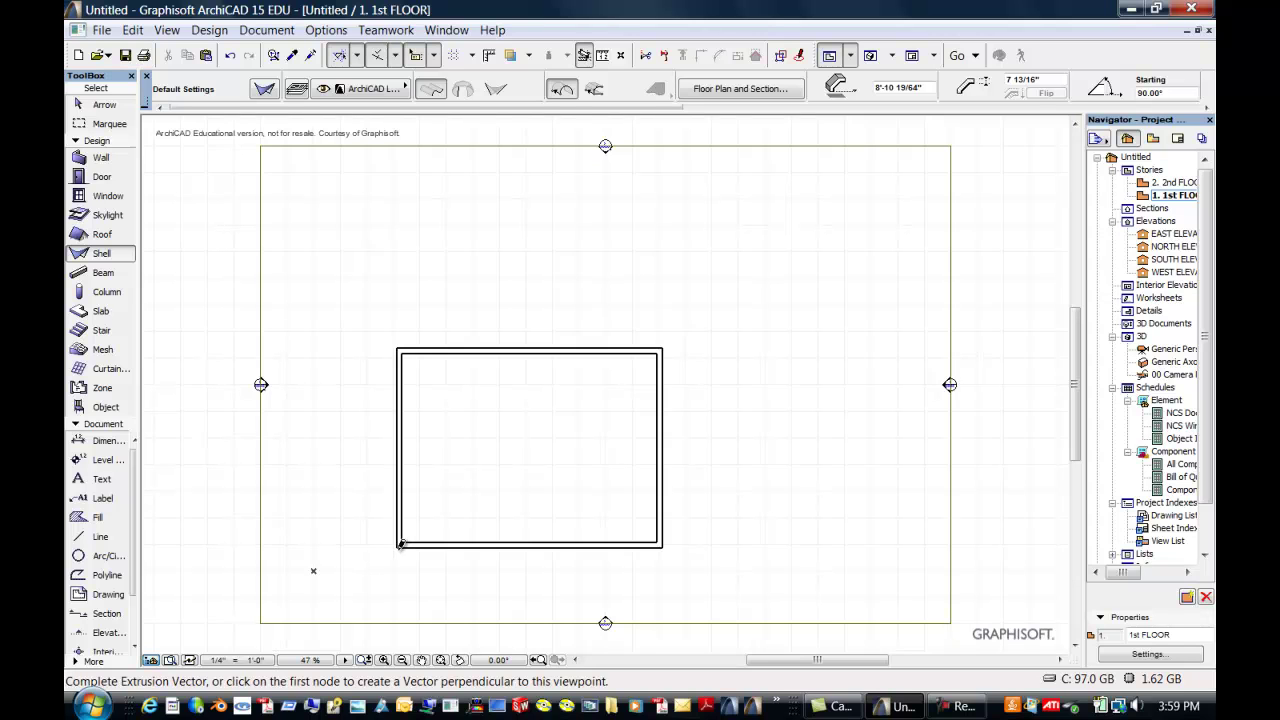
{"action": "left_click", "coordinate": [665, 541]}
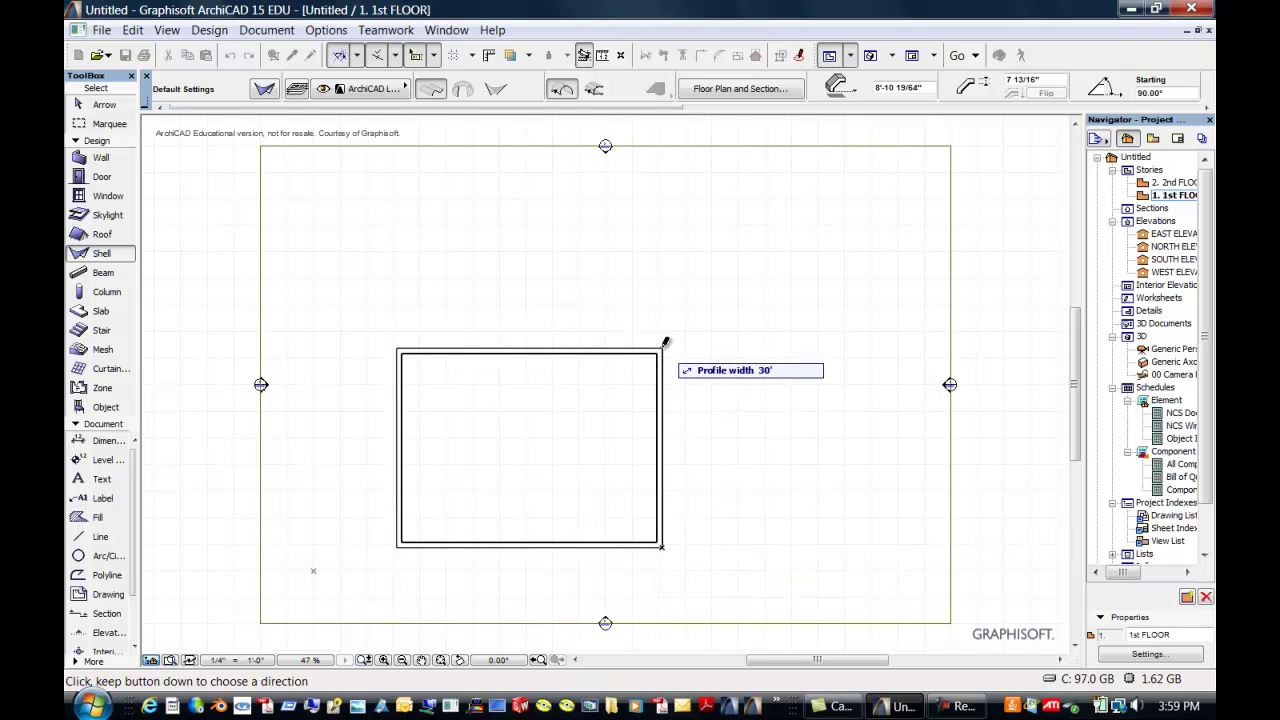
{"action": "left_click", "coordinate": [666, 342]}
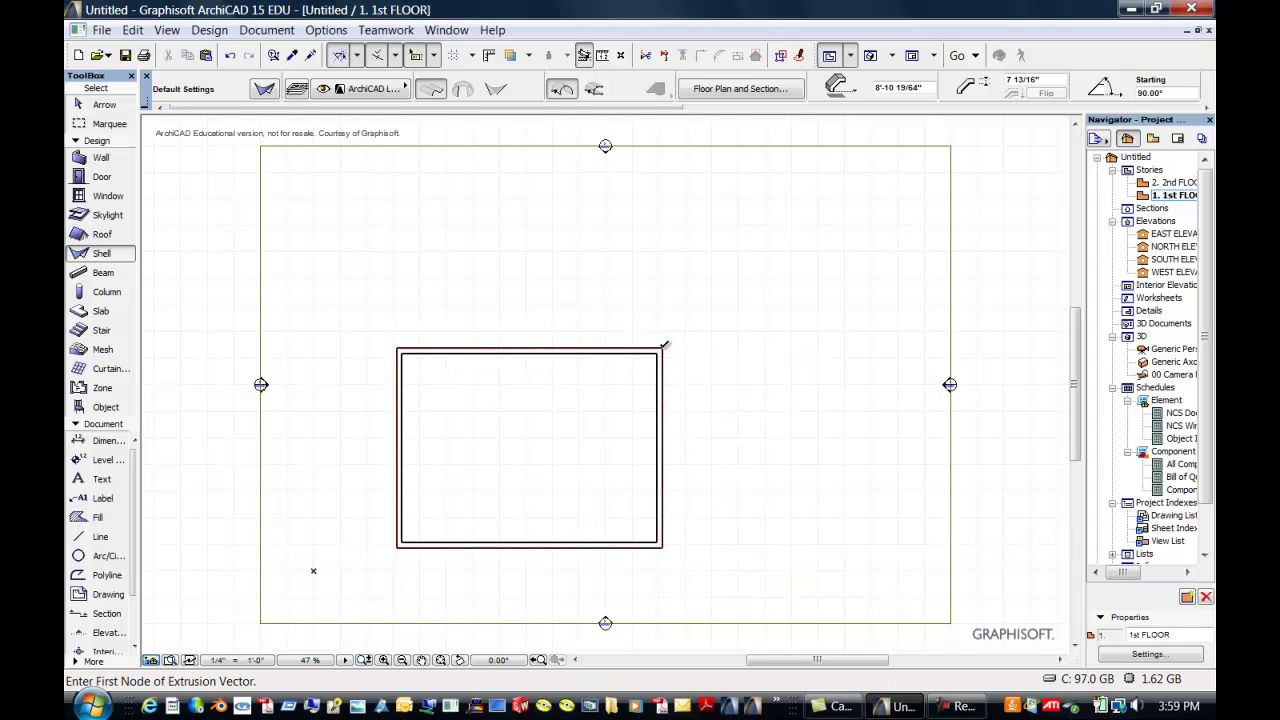
Step: View the vaulted building in the Generic Perspective 3D view, orbited slightly
{"action": "double_click", "coordinate": [1175, 349]}
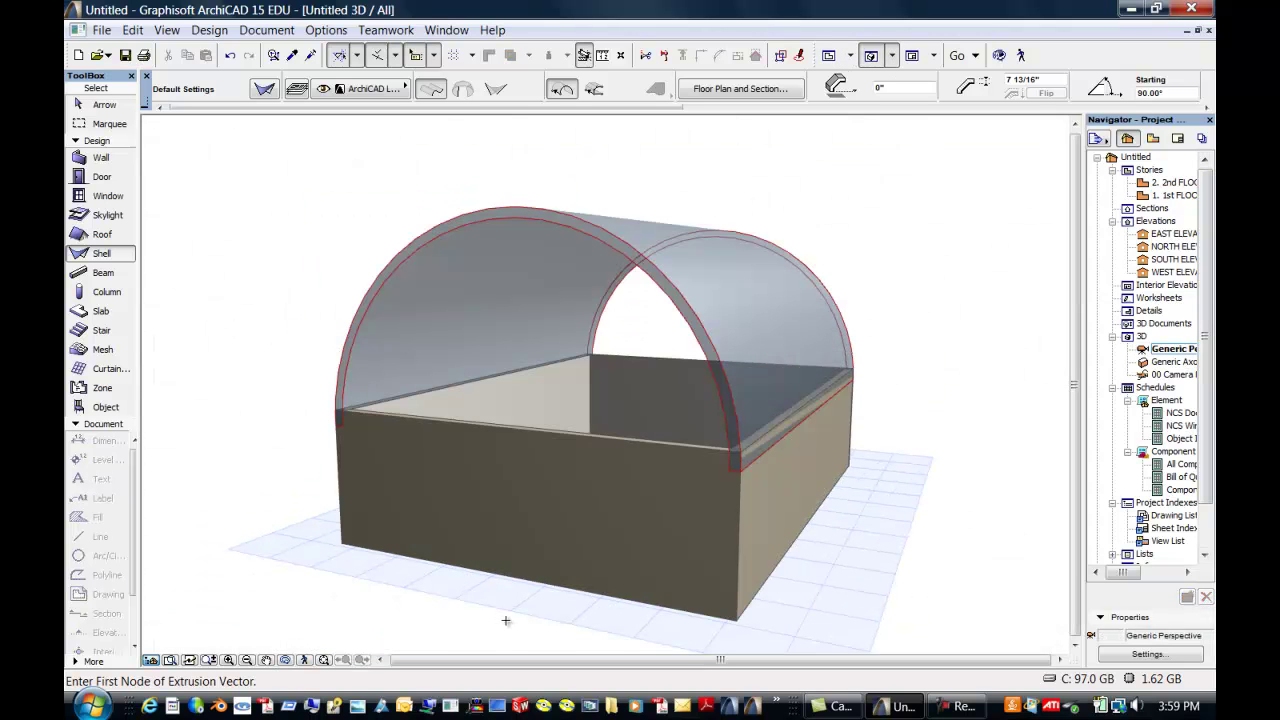
{"action": "left_click", "coordinate": [287, 664]}
{"action": "mouse_move", "coordinate": [503, 576]}
{"action": "left_mouse_down"}
{"action": "mouse_move", "coordinate": [491, 554]}
{"action": "mouse_move", "coordinate": [481, 573]}
{"action": "left_mouse_up"}
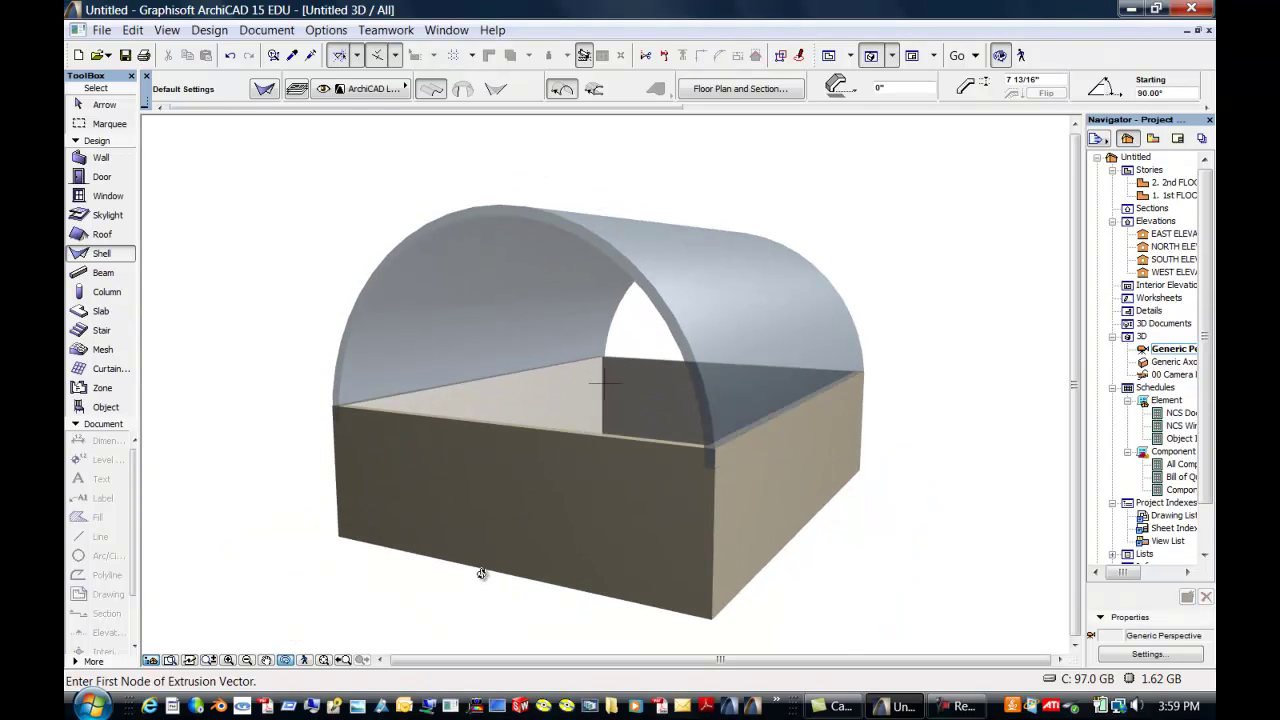
{"action": "key", "text": "Escape"}
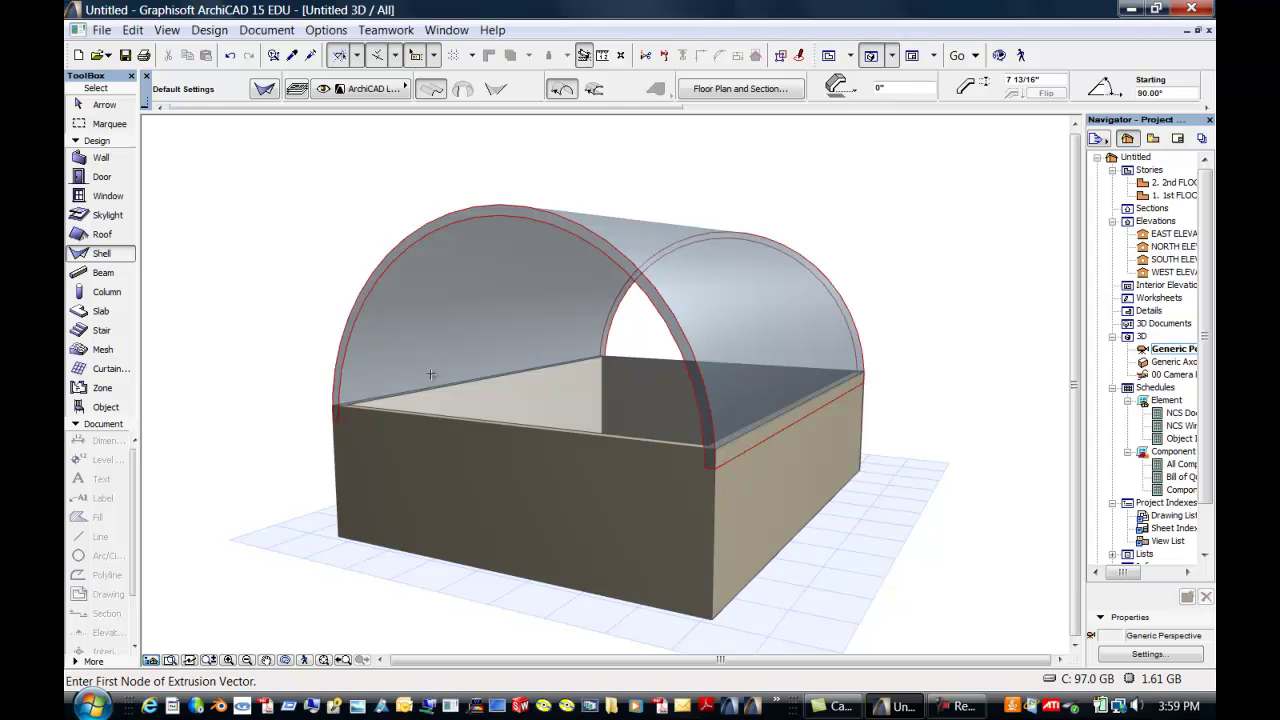
{"action": "left_click", "coordinate": [110, 105]}
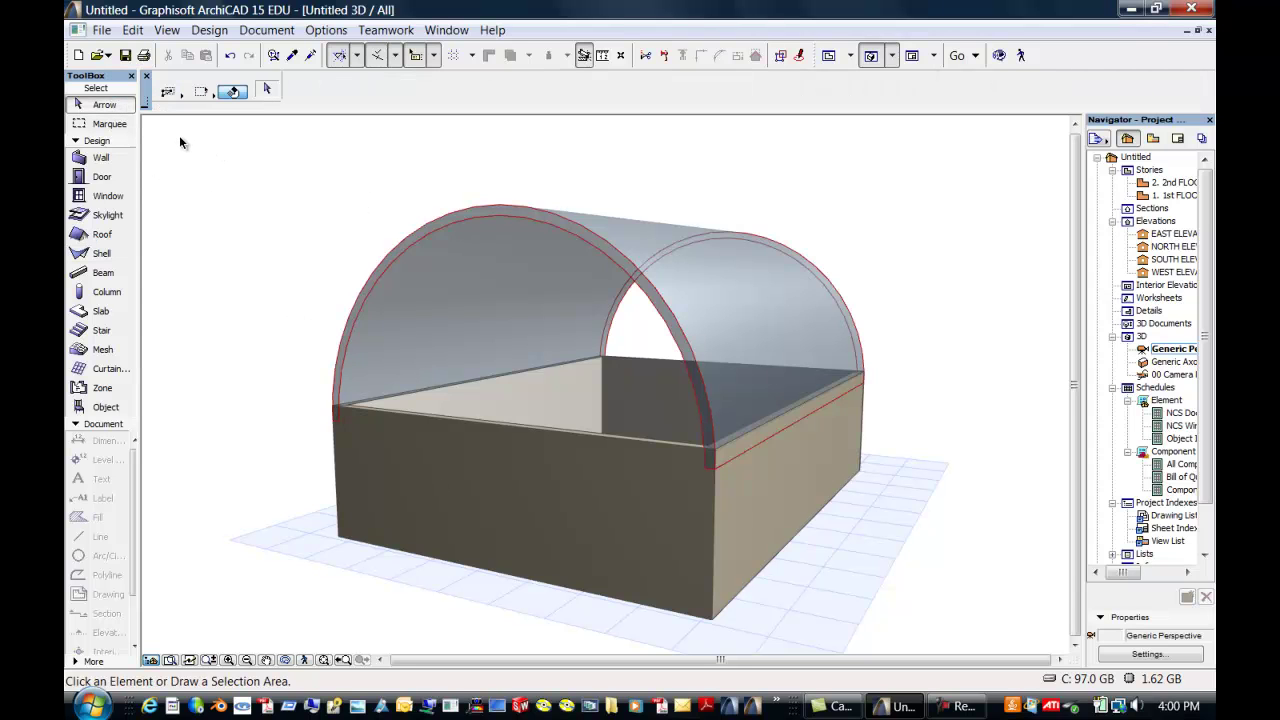
Step: Lengthen the glass vault to 45 ft by editing its corner node
{"action": "left_click", "coordinate": [587, 232]}
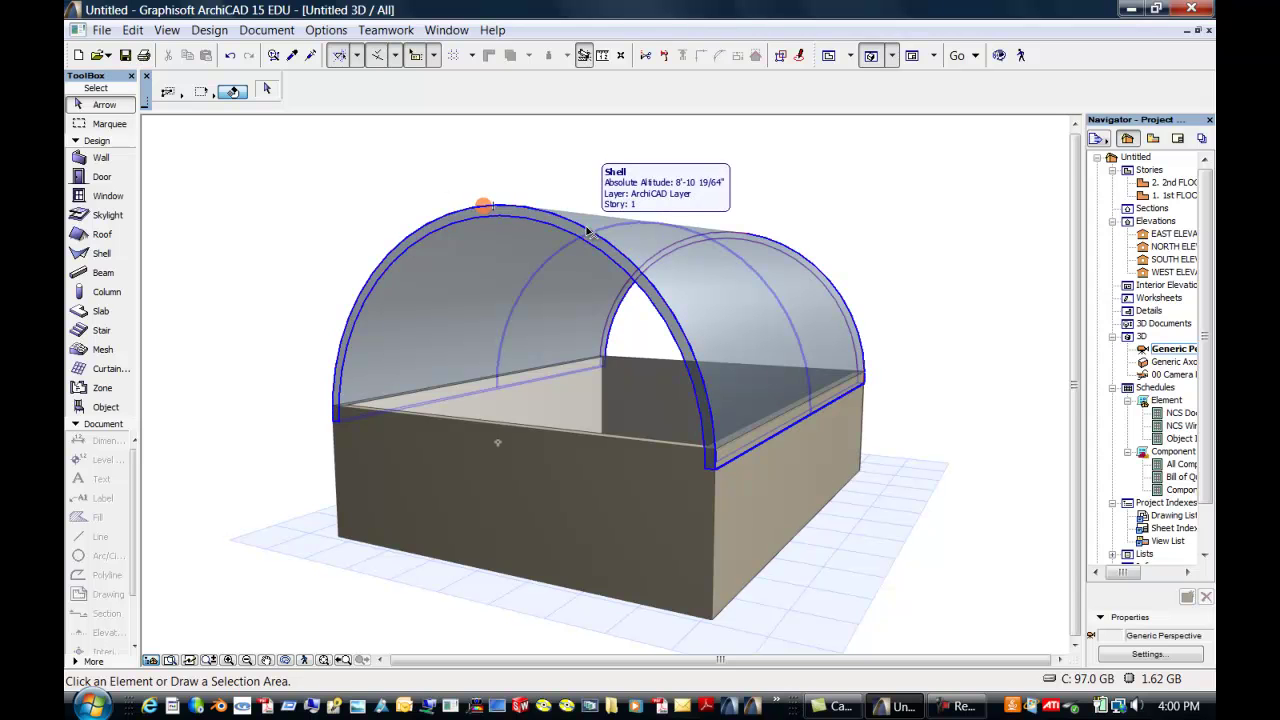
{"action": "left_click", "coordinate": [336, 424]}
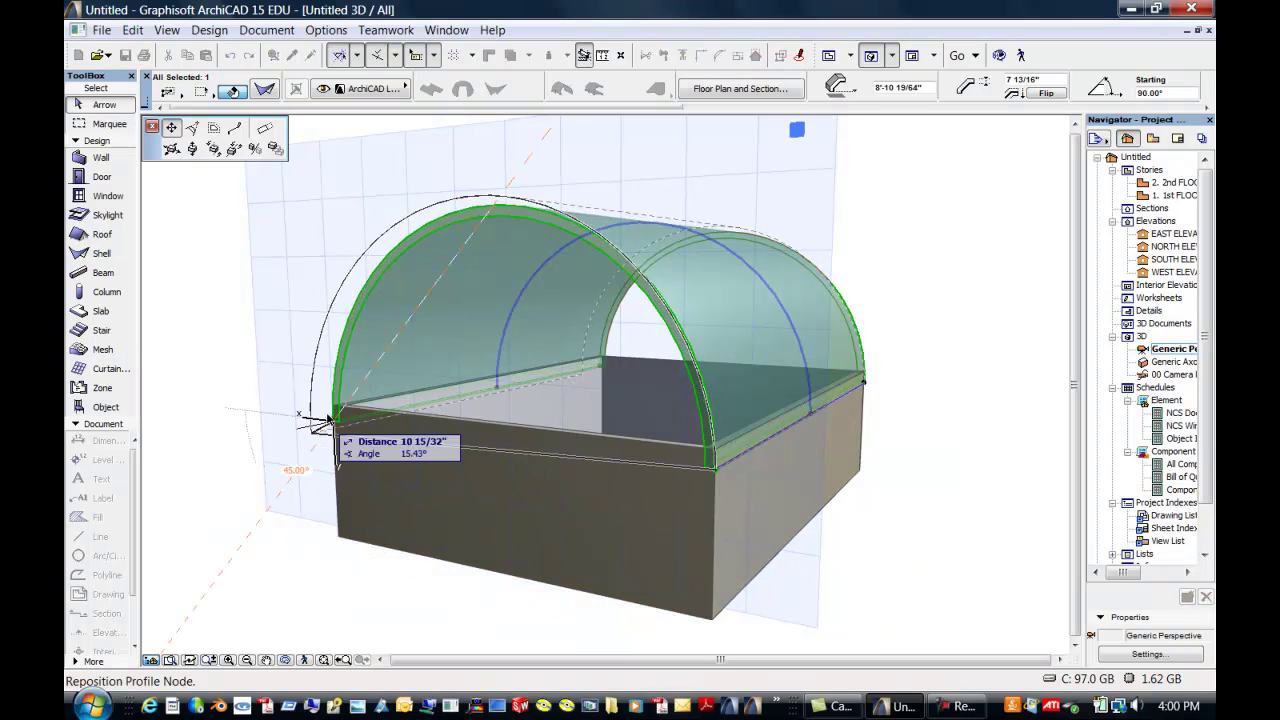
{"action": "left_click", "coordinate": [264, 128]}
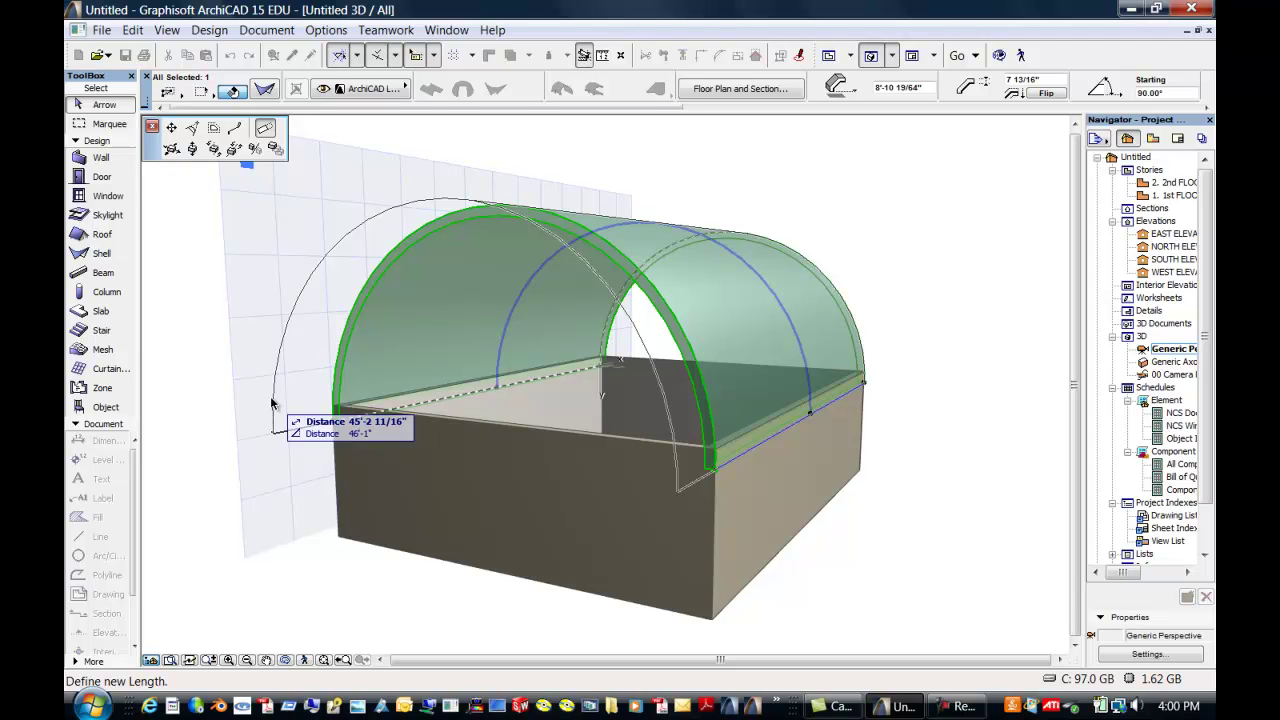
{"action": "type", "text": "45"}
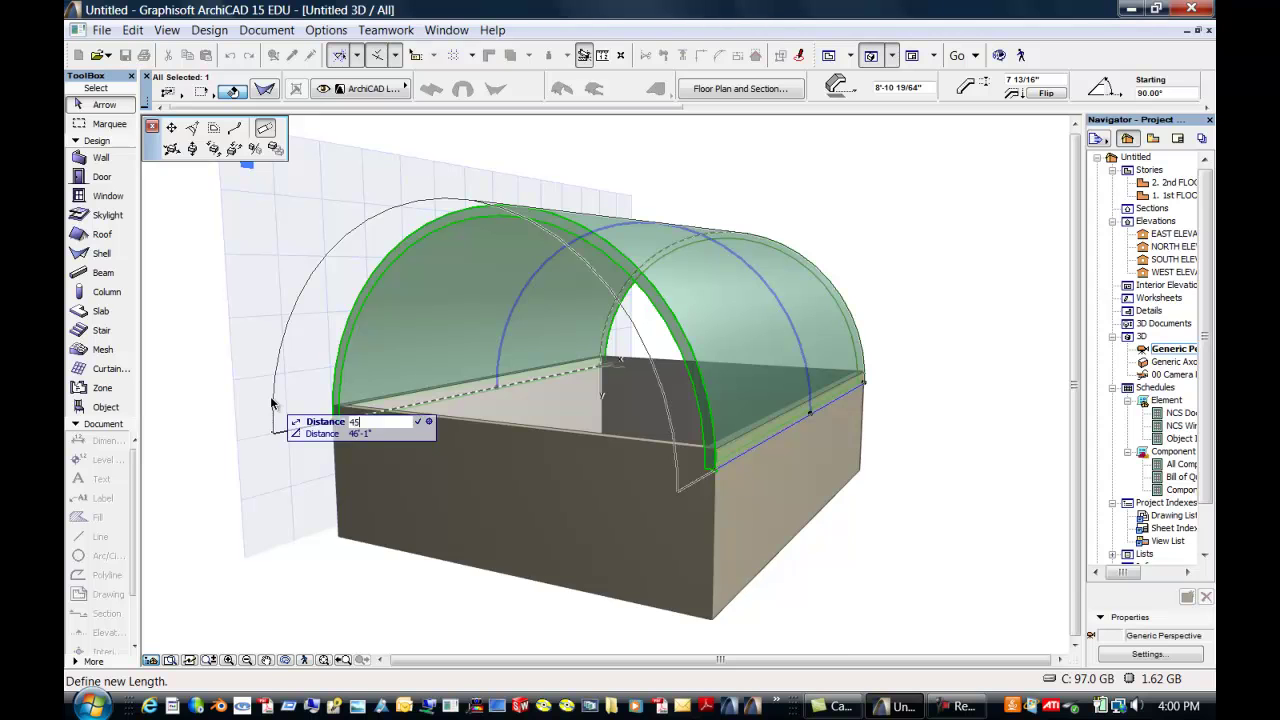
{"action": "key", "text": "Return"}
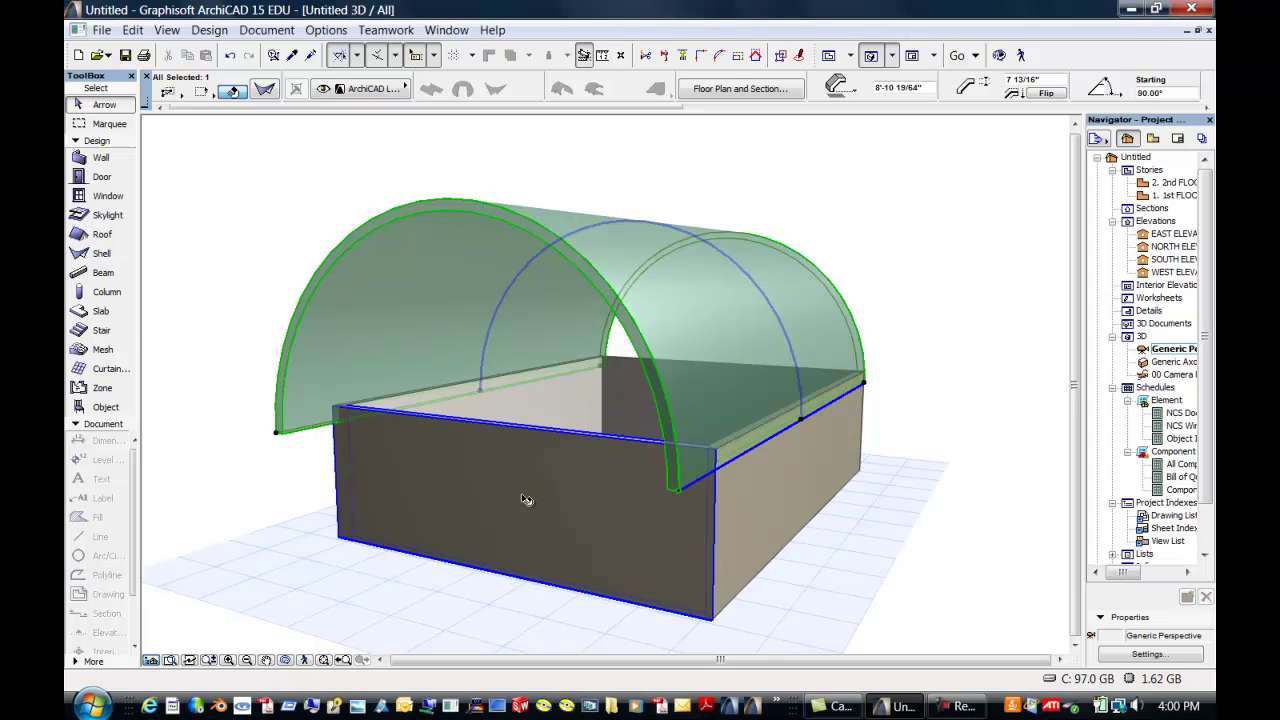
Step: Raise the front wall to 25 ft and bring up its Connect trim options
{"action": "key", "text": "Escape"}
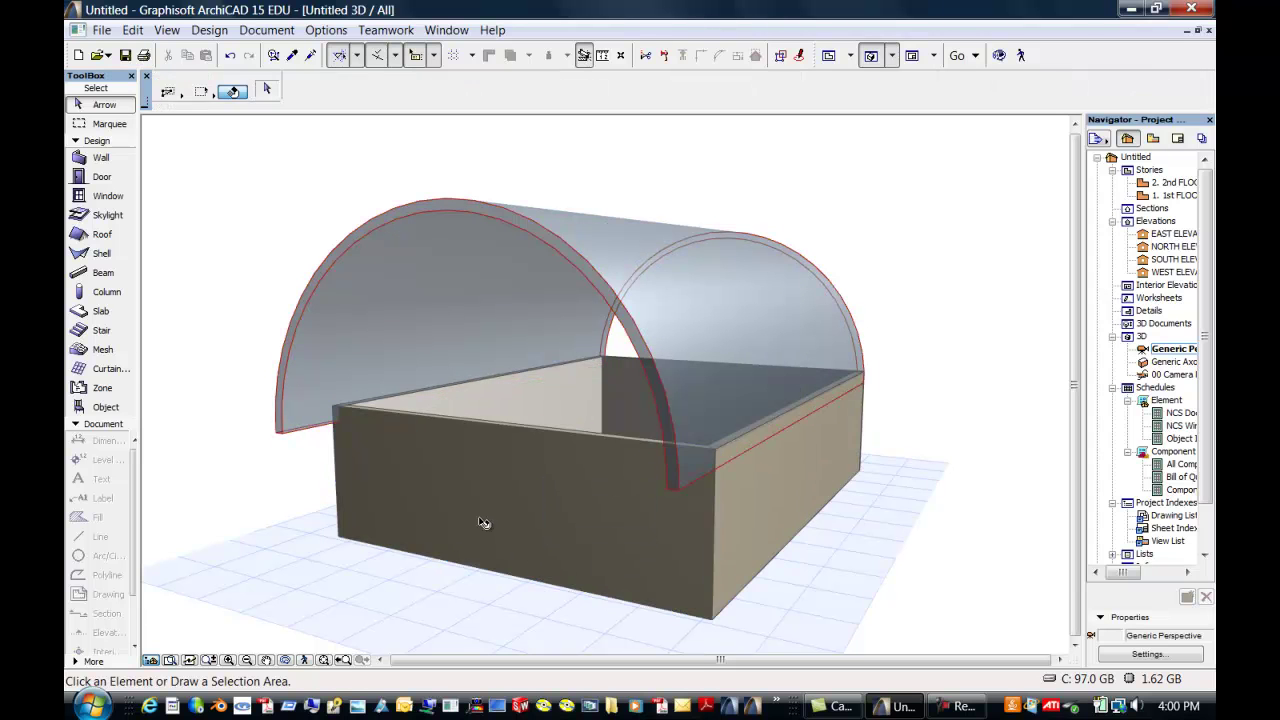
{"action": "left_click", "coordinate": [485, 521]}
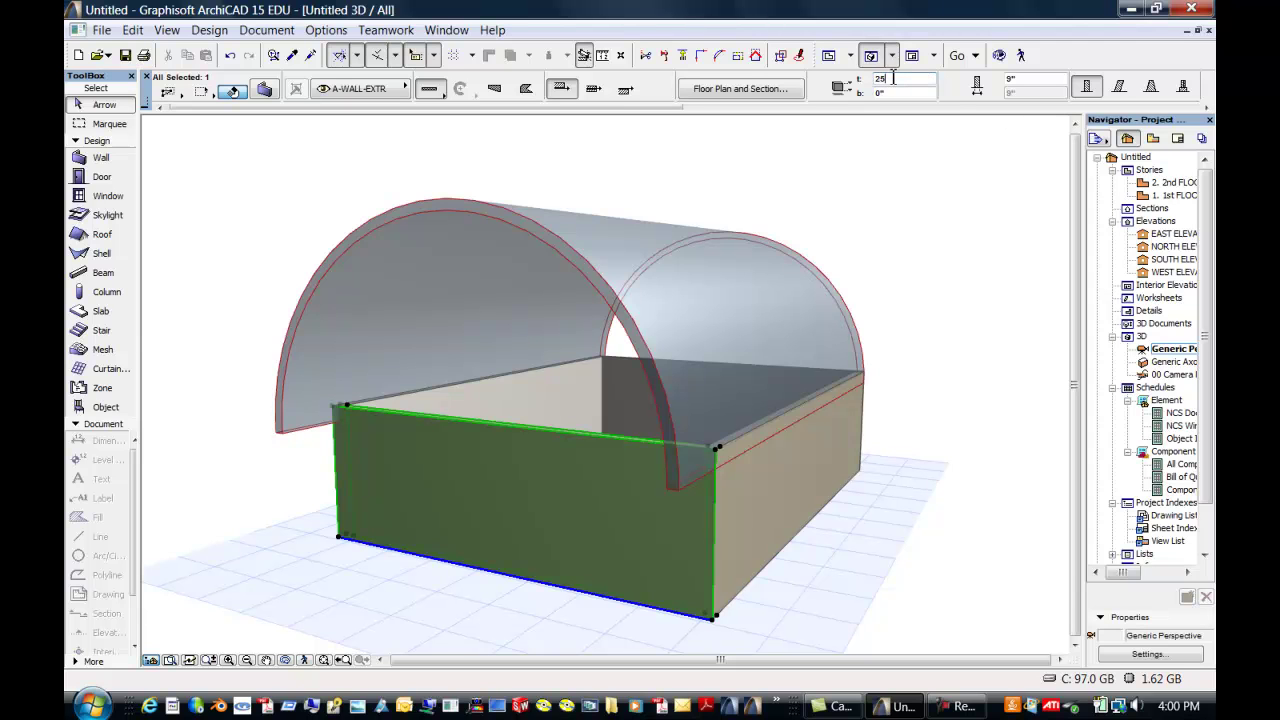
{"action": "left_click", "coordinate": [893, 78]}
{"action": "type", "text": "25"}
{"action": "key", "text": "Return"}
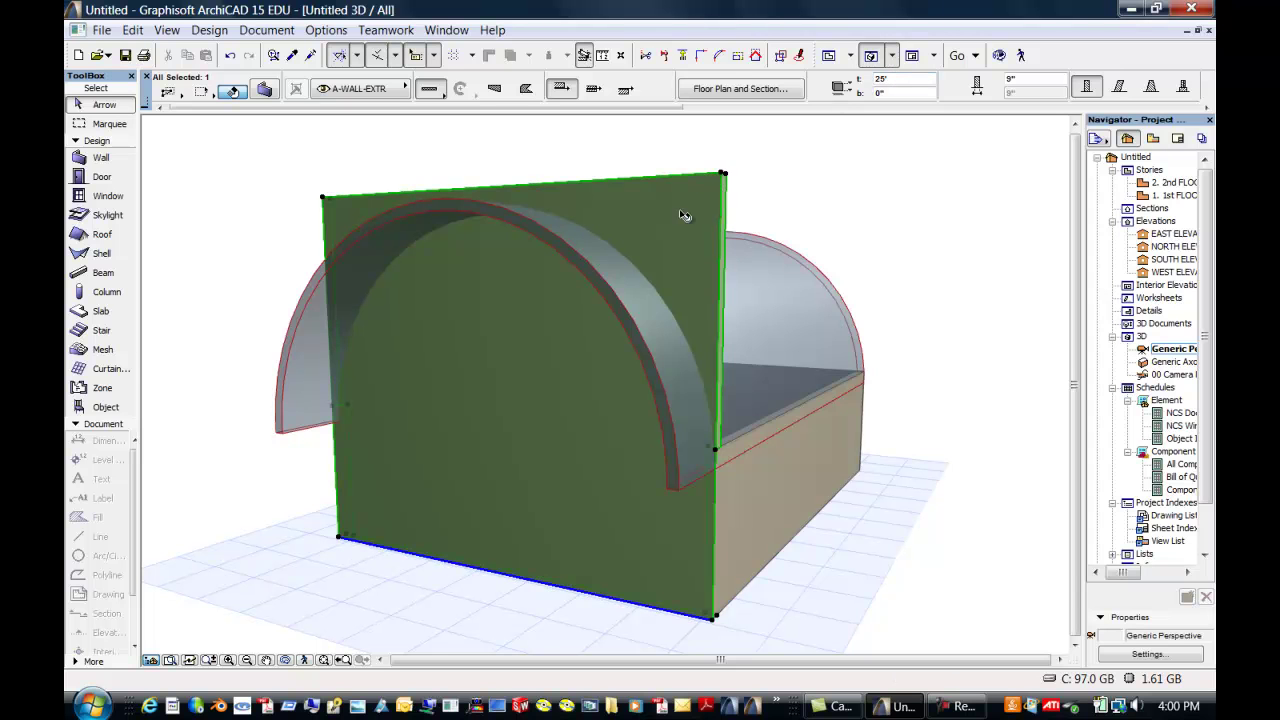
{"action": "right_click", "coordinate": [490, 349]}
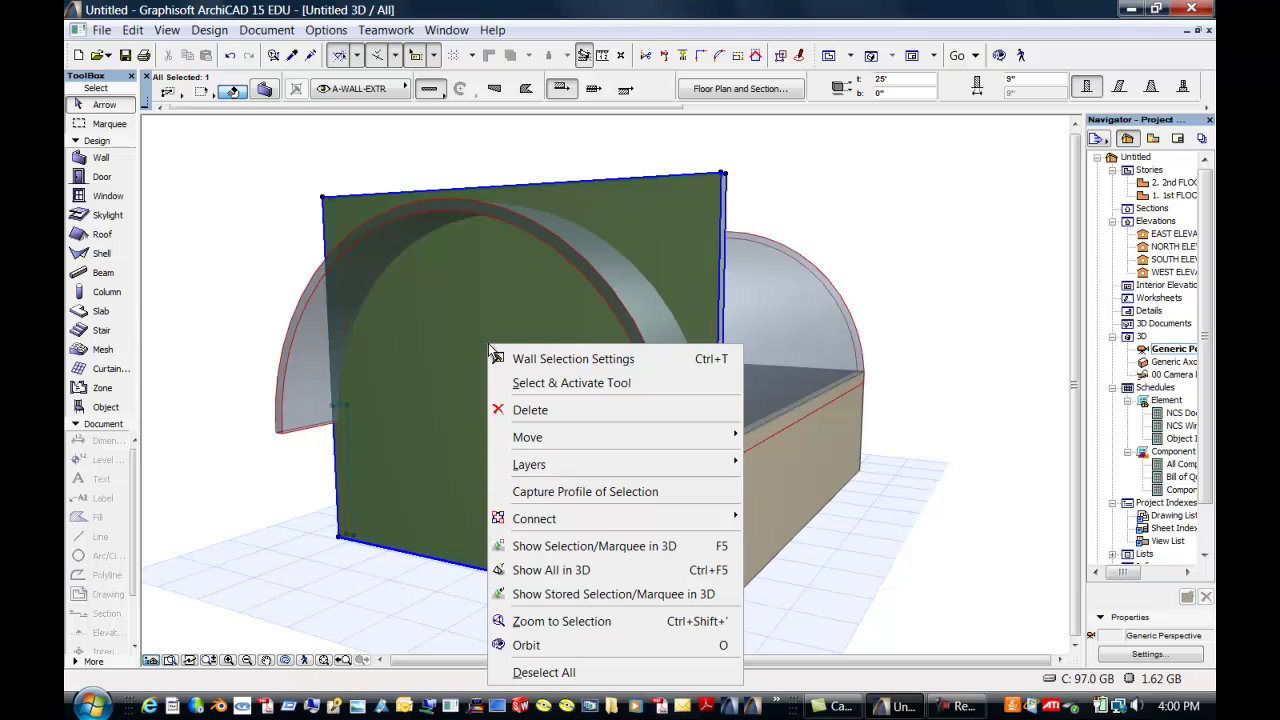
{"action": "mouse_move", "coordinate": [629, 524]}
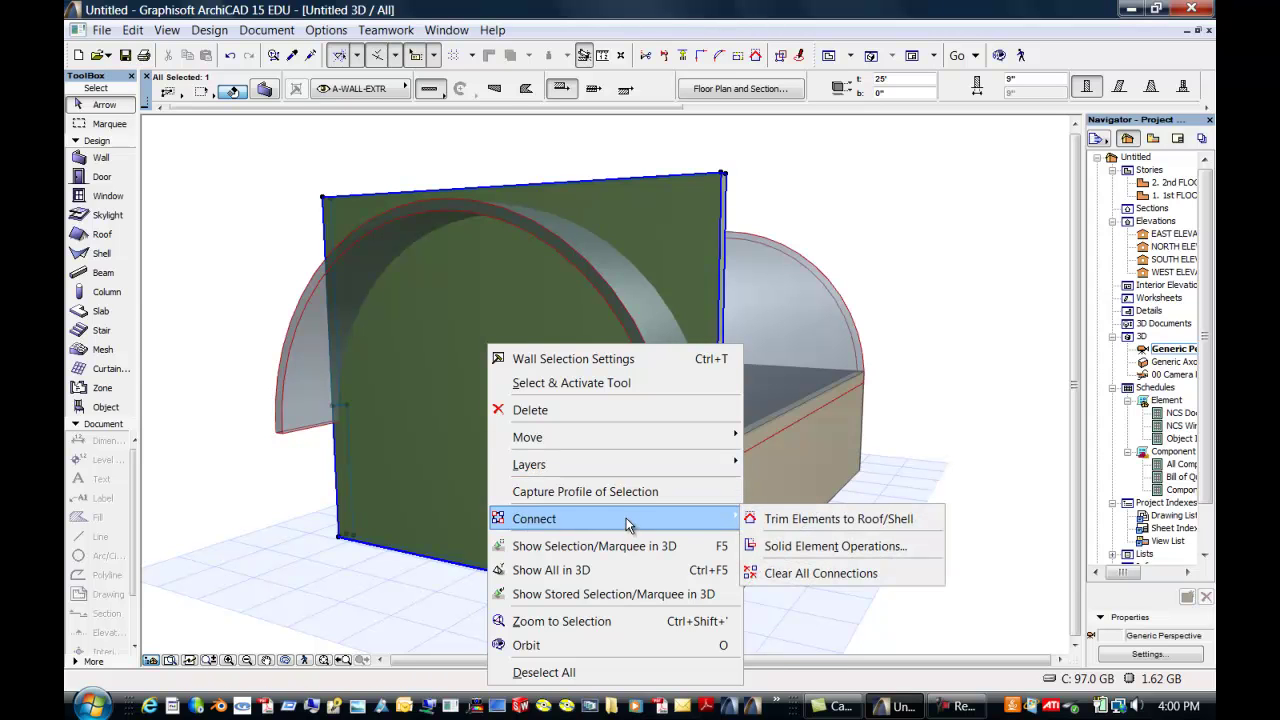
Step: Trim the front wall to the glass vault, keeping the part below the arch
{"action": "left_click", "coordinate": [815, 517]}
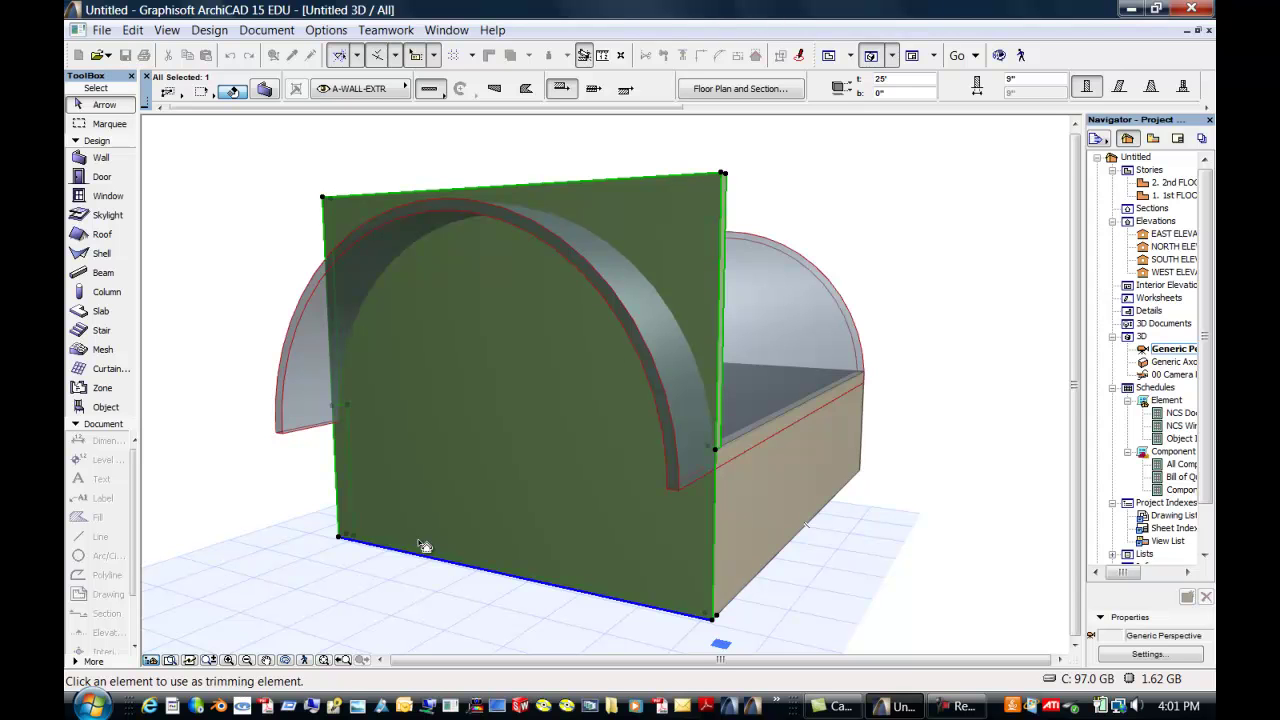
{"action": "left_click", "coordinate": [644, 334]}
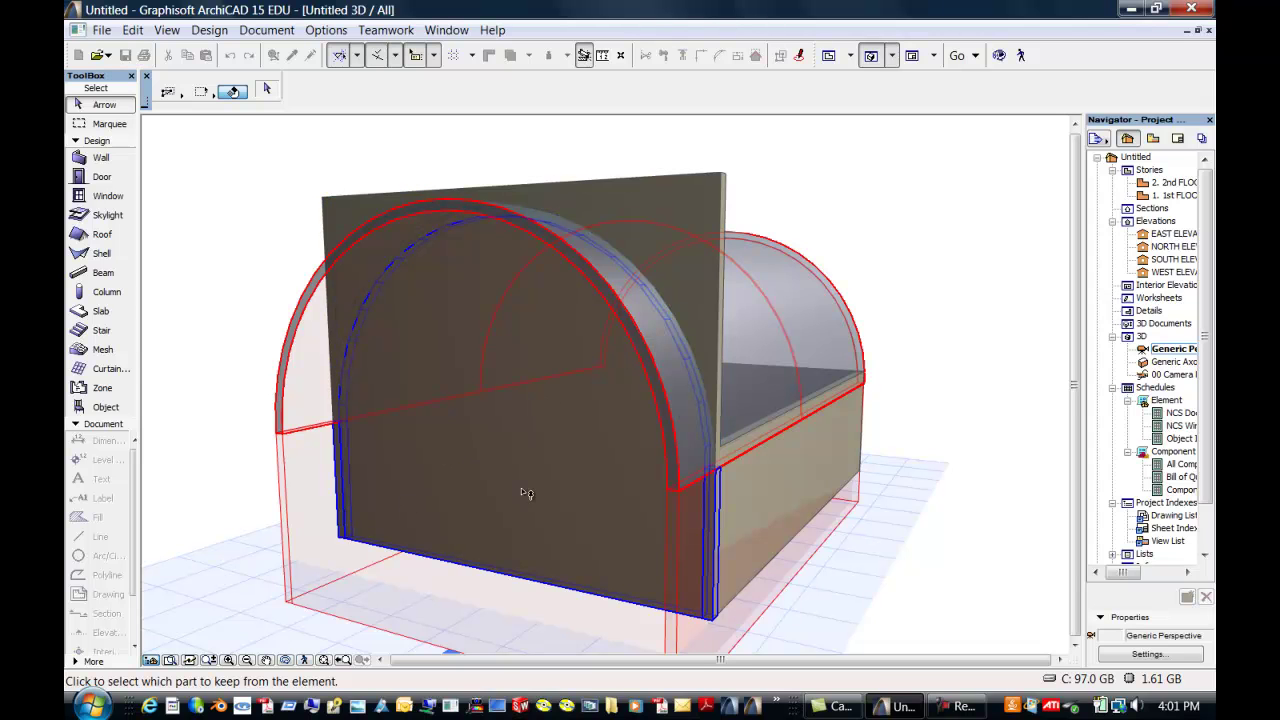
{"action": "left_click", "coordinate": [541, 454]}
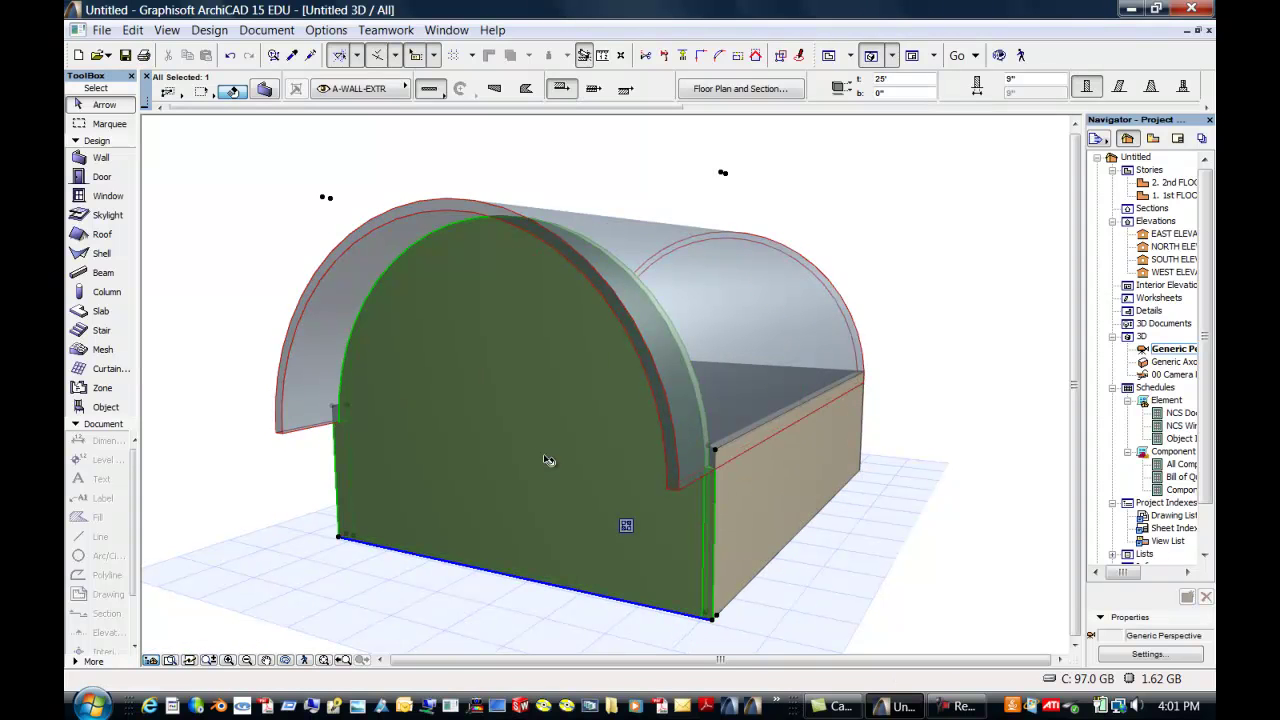
Step: Deselect, then orbit and zoom around the vaulted building to inspect it from several sides
{"action": "key", "text": "Escape"}
{"action": "left_click", "coordinate": [287, 661]}
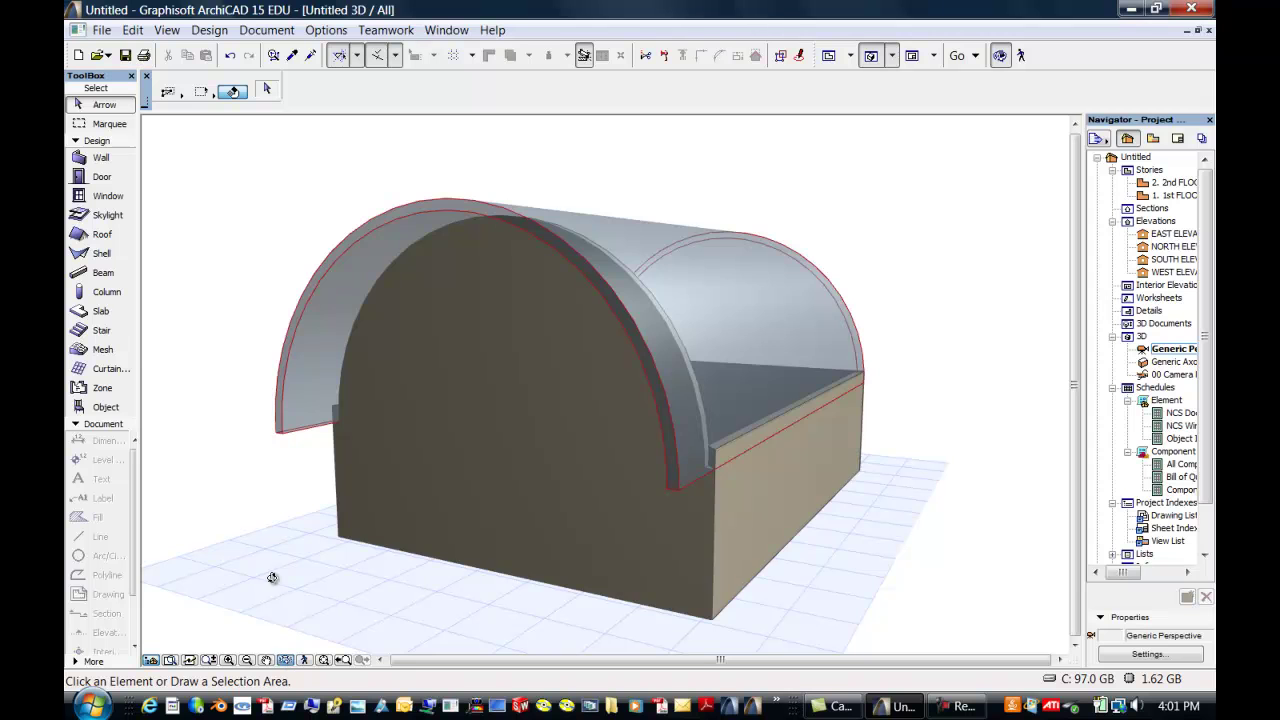
{"action": "left_click_drag", "start_coordinate": [495, 463], "coordinate": [335, 496]}
{"action": "left_click_drag", "start_coordinate": [687, 477], "coordinate": [503, 509]}
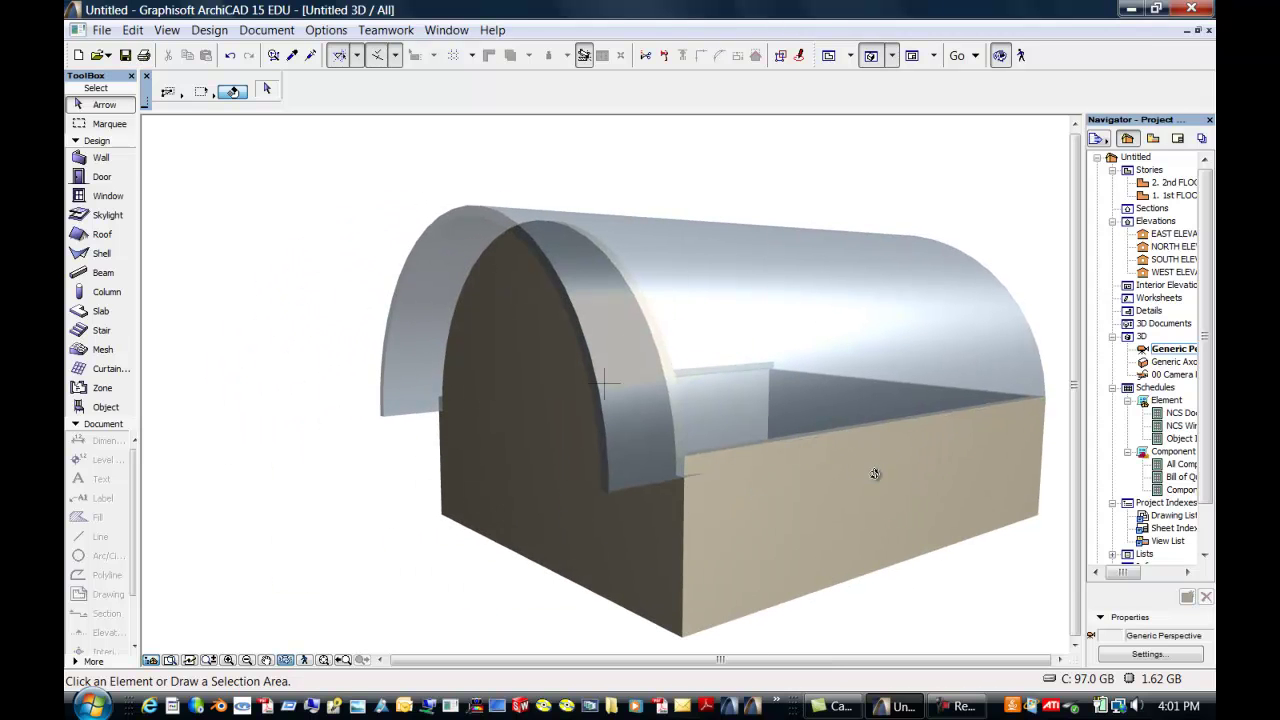
{"action": "left_click_drag", "start_coordinate": [874, 474], "coordinate": [664, 451]}
{"action": "left_click_drag", "start_coordinate": [963, 428], "coordinate": [606, 457]}
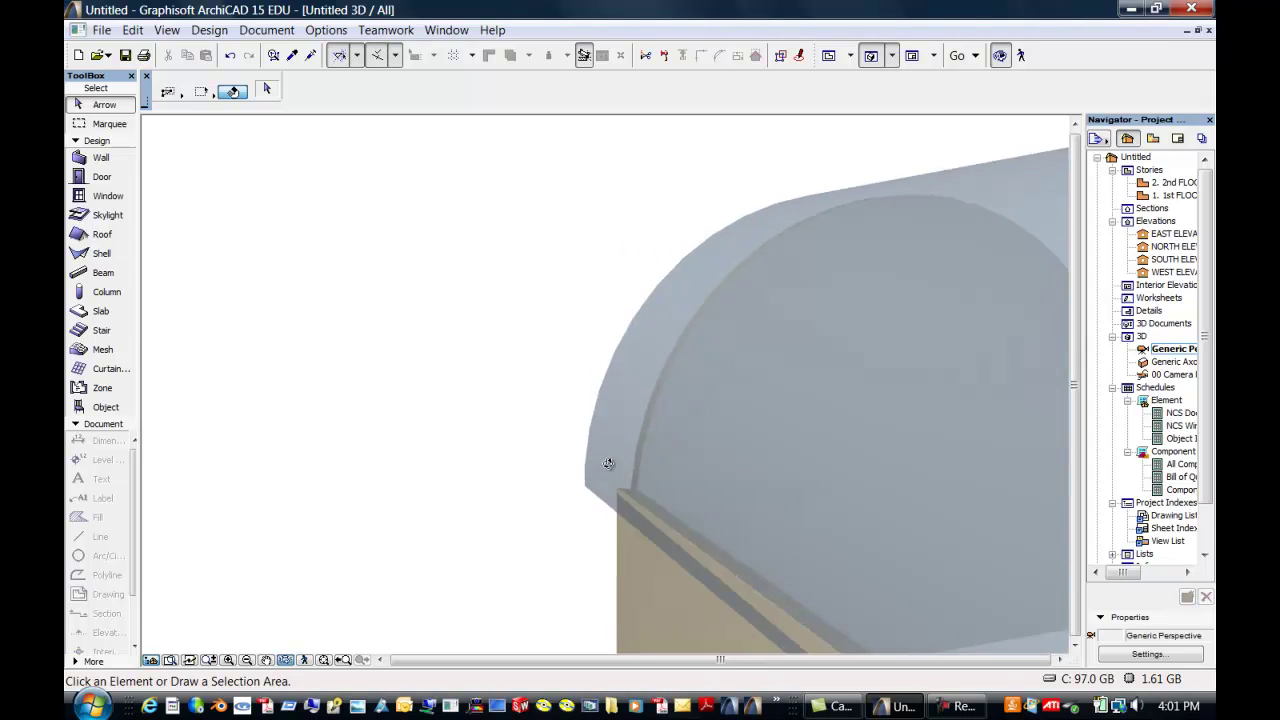
{"action": "left_click", "coordinate": [323, 660]}
{"action": "left_click_drag", "start_coordinate": [668, 486], "coordinate": [603, 501]}
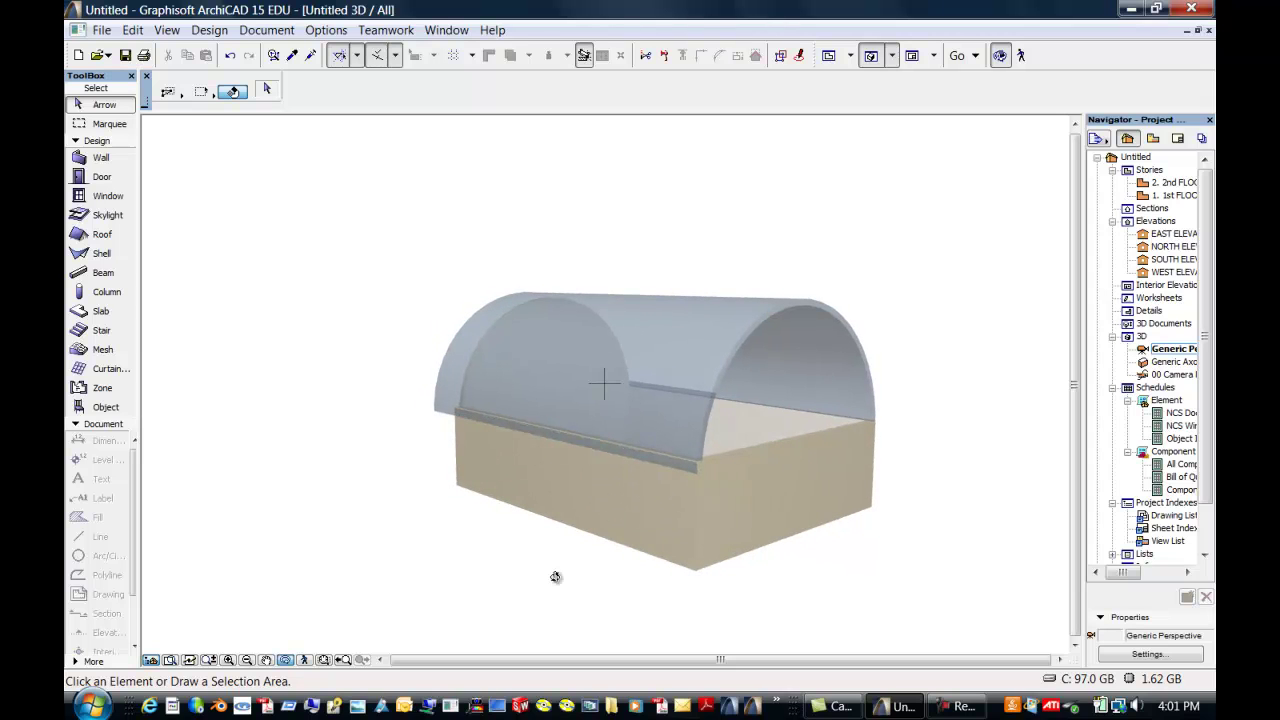
Step: Extend the glass vault shell to a 48 ft extrusion, then select the right end wall
{"action": "left_click", "coordinate": [117, 106]}
{"action": "left_click", "coordinate": [752, 321]}
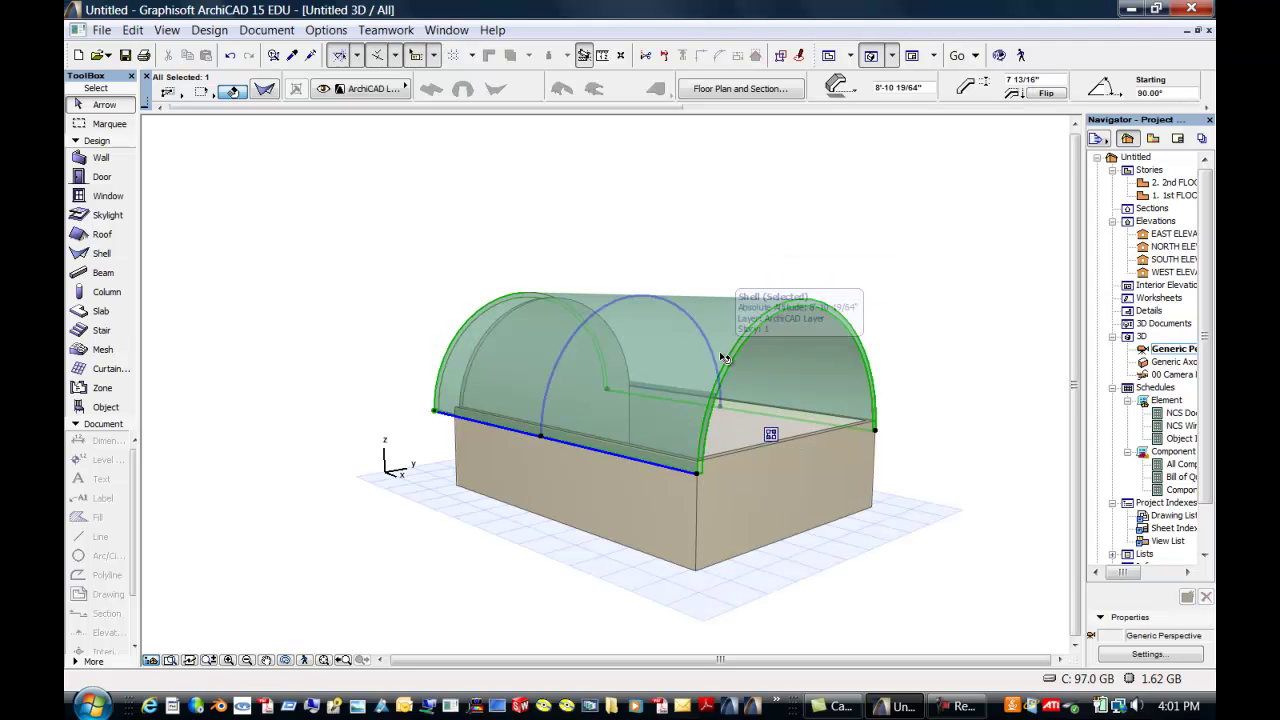
{"action": "left_click", "coordinate": [727, 358]}
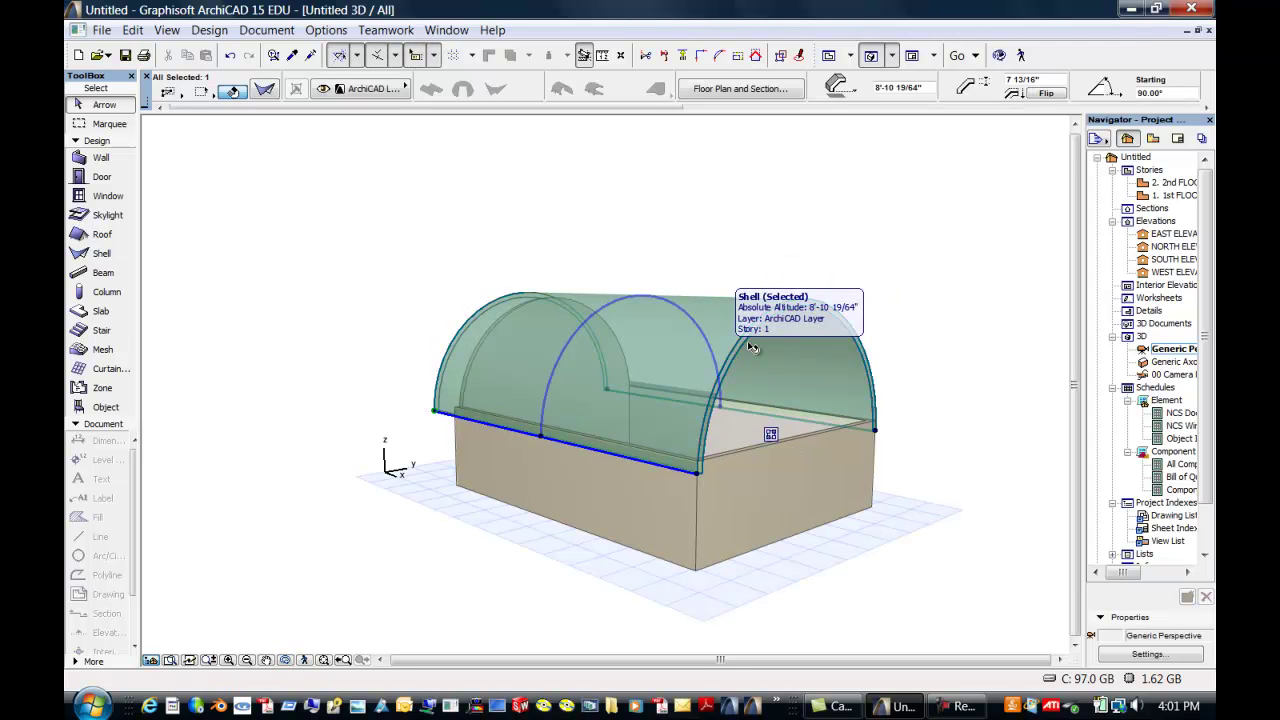
{"action": "left_click", "coordinate": [698, 476]}
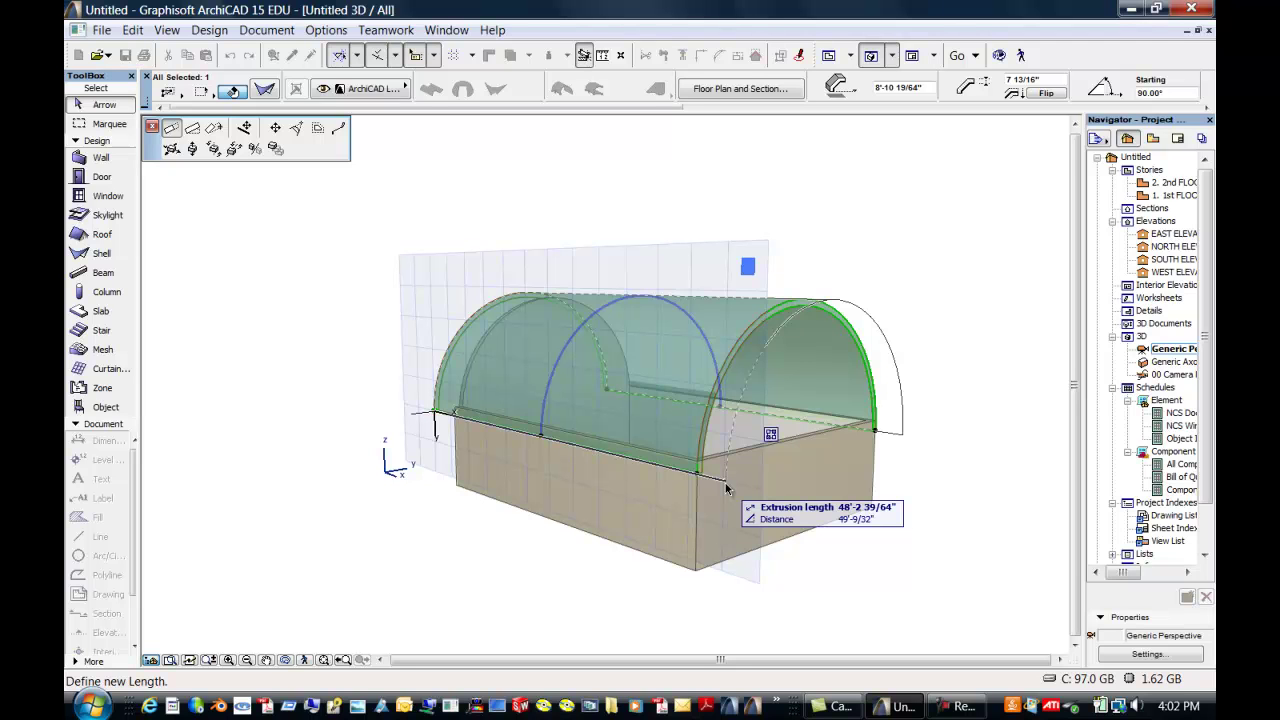
{"action": "type", "text": "48"}
{"action": "key", "text": "Return"}
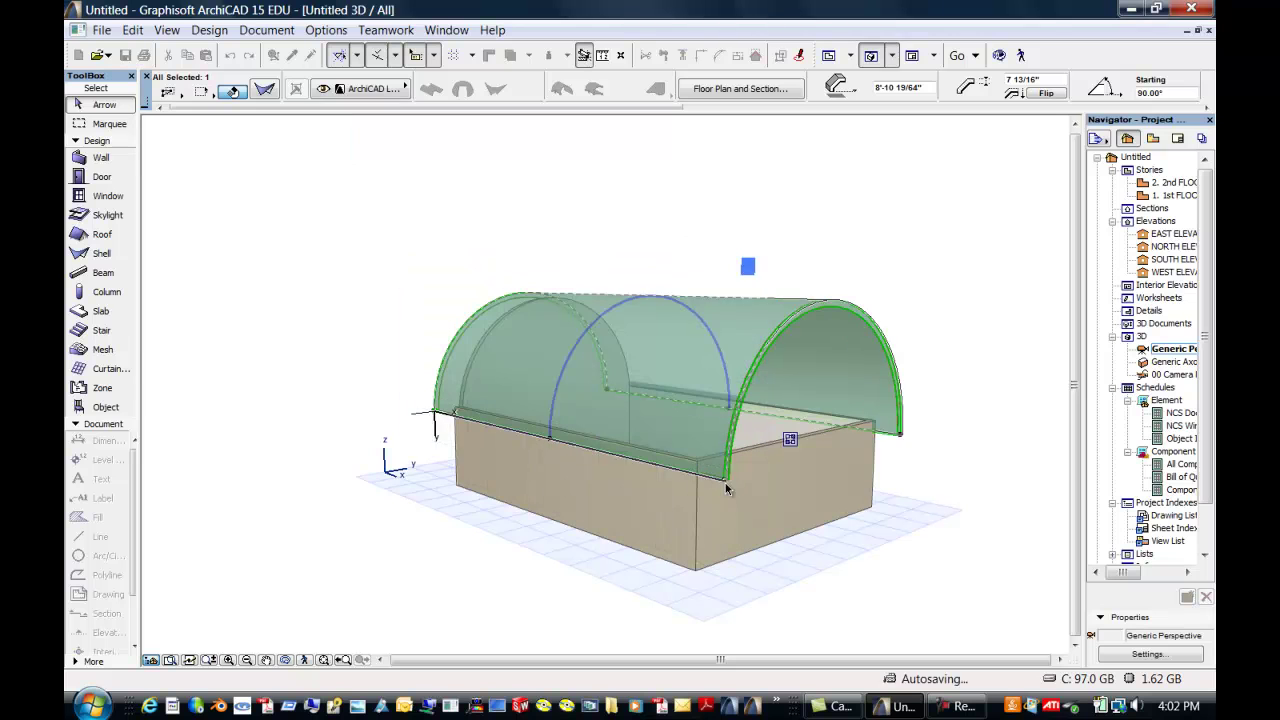
{"action": "left_click", "coordinate": [764, 503]}
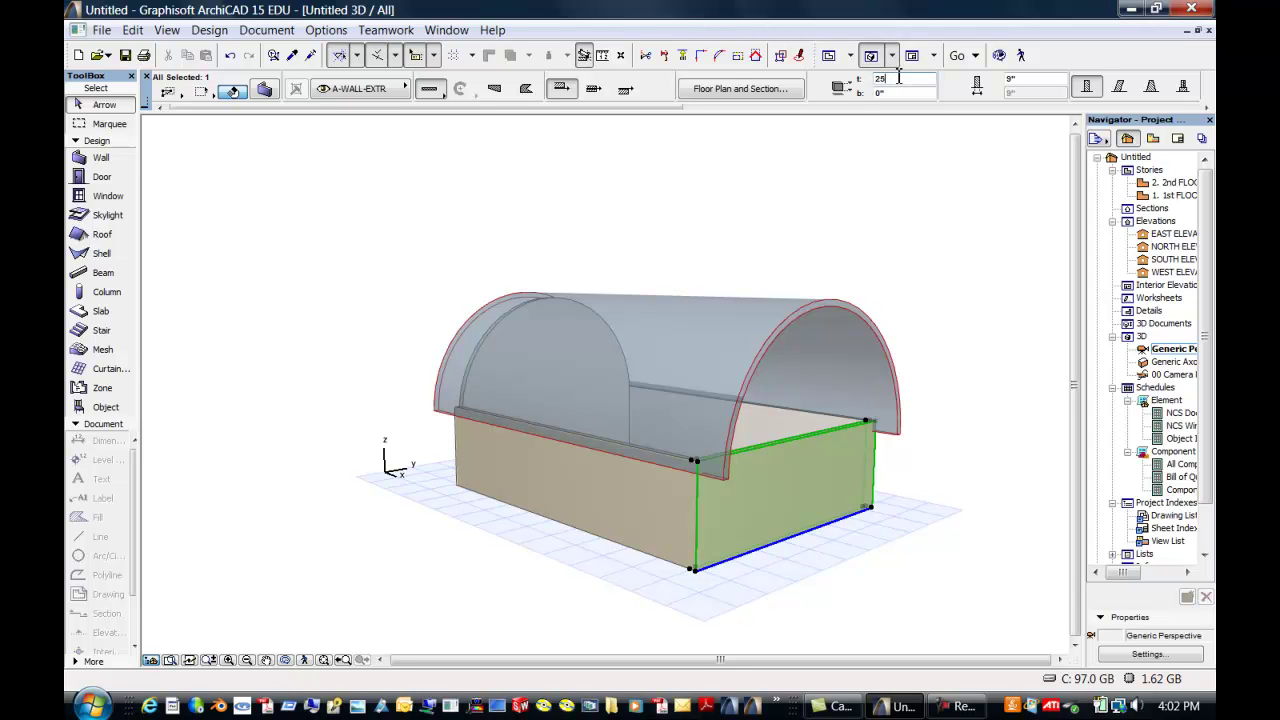
Step: Apply the 25 ft height to the right end wall and trim it to the vault's arch
{"action": "key", "text": "Return"}
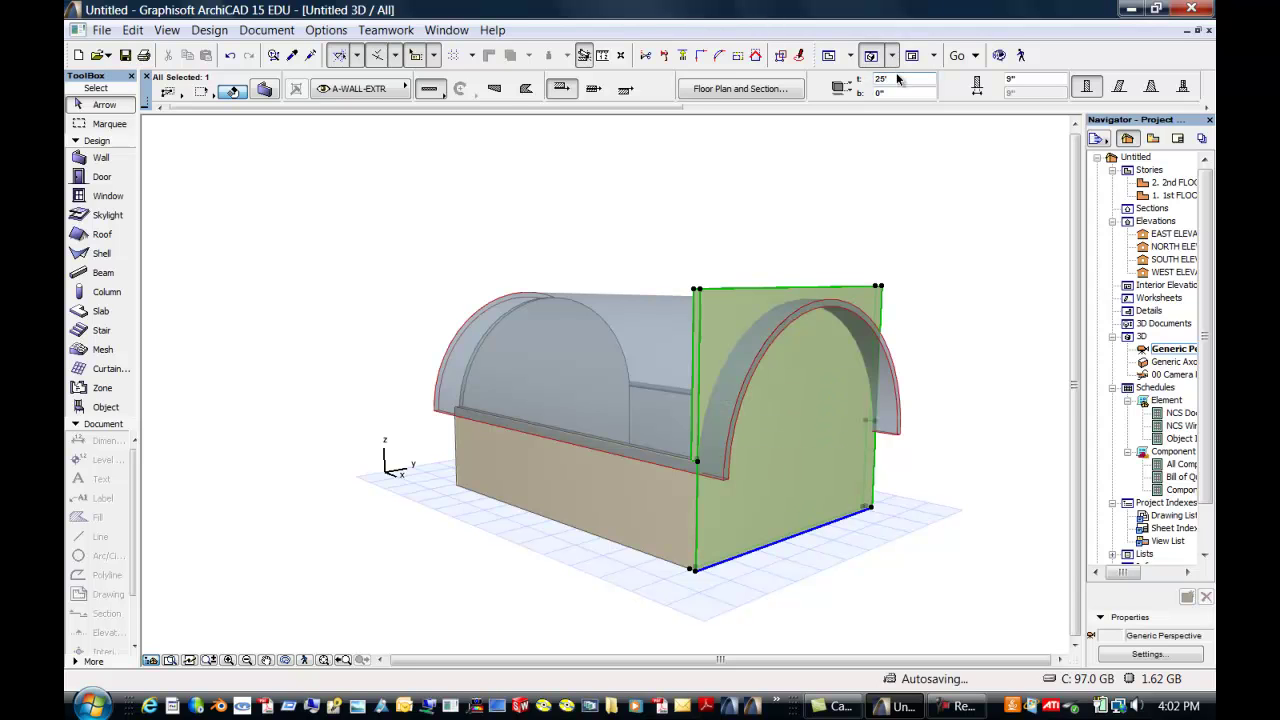
{"action": "right_click", "coordinate": [809, 366]}
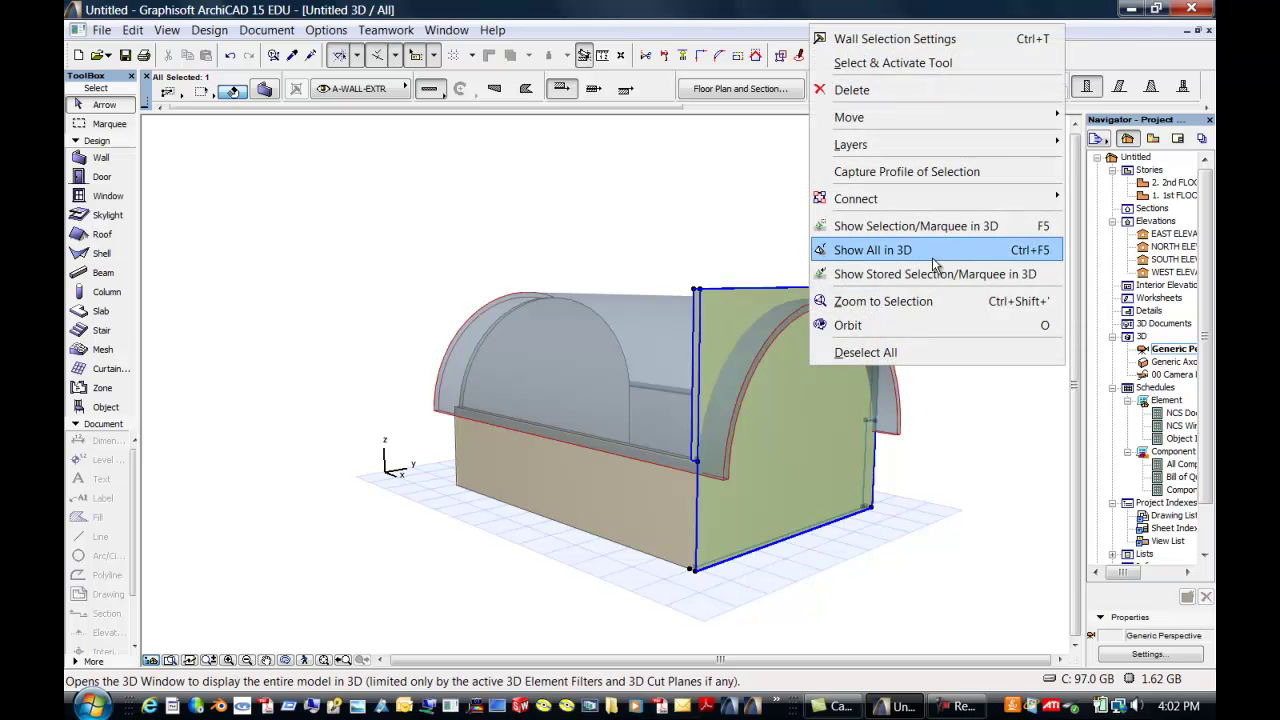
{"action": "mouse_move", "coordinate": [1002, 205]}
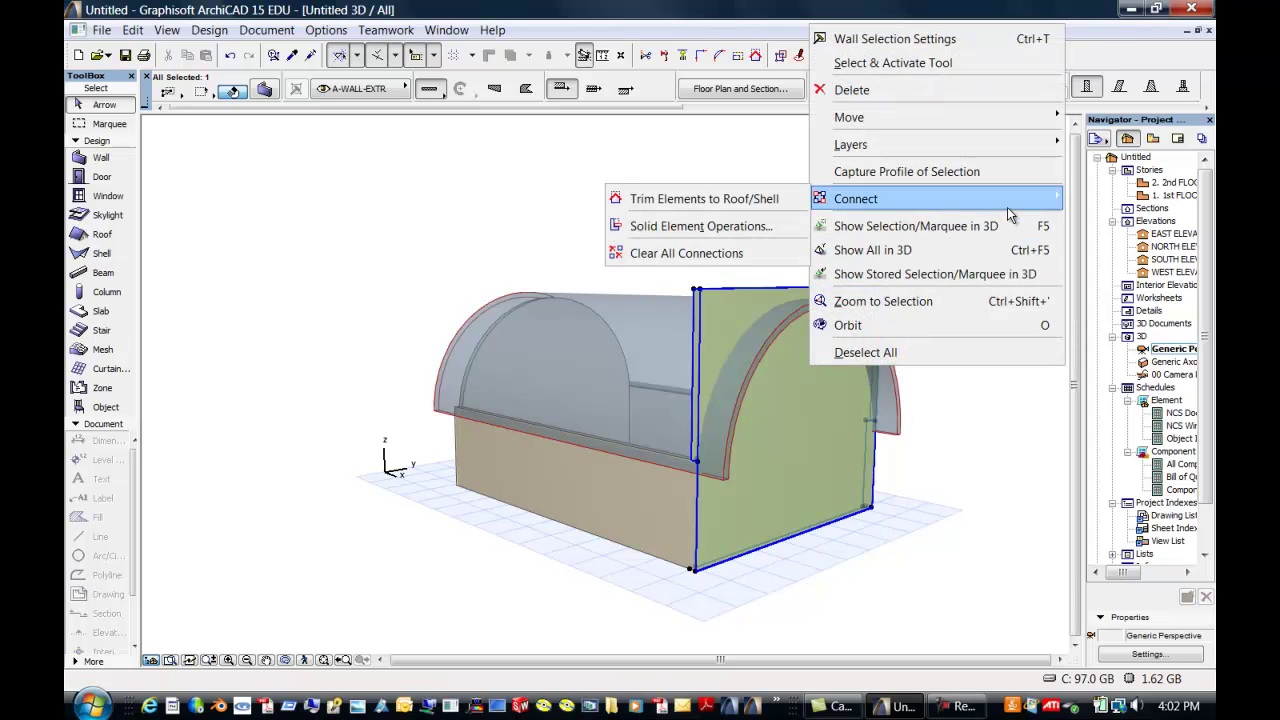
{"action": "left_click", "coordinate": [745, 205]}
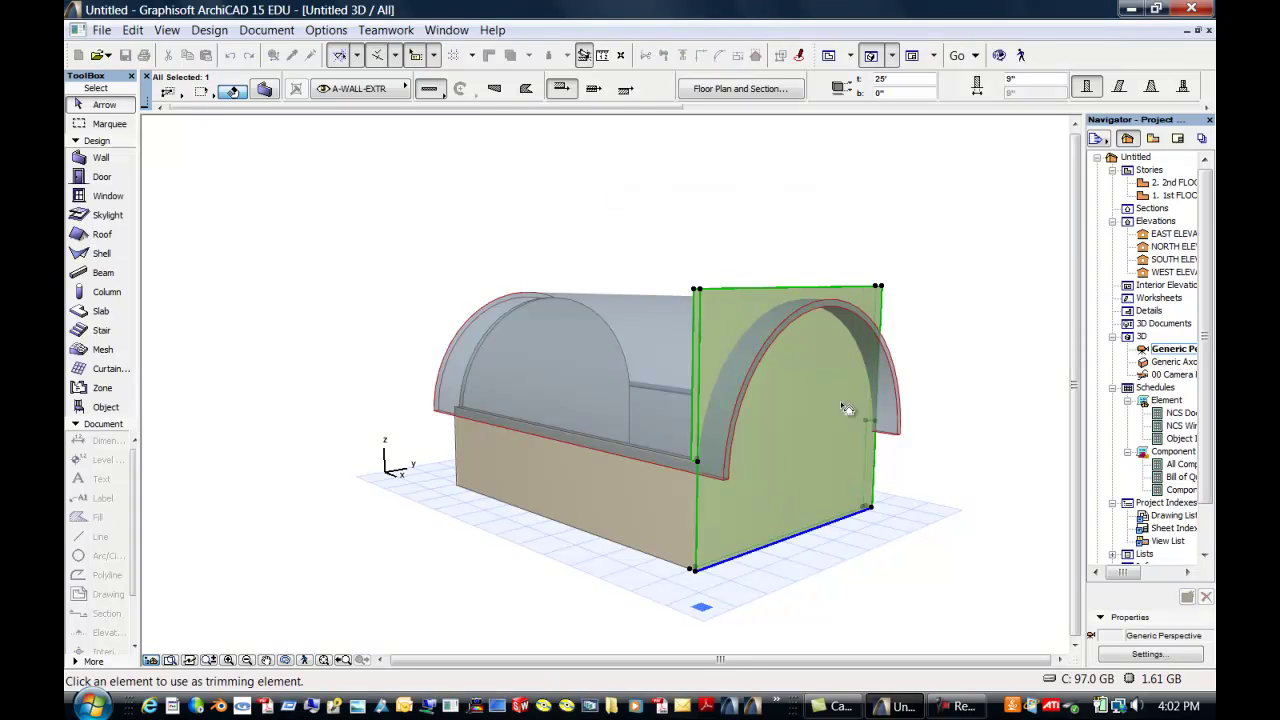
{"action": "left_click", "coordinate": [760, 378]}
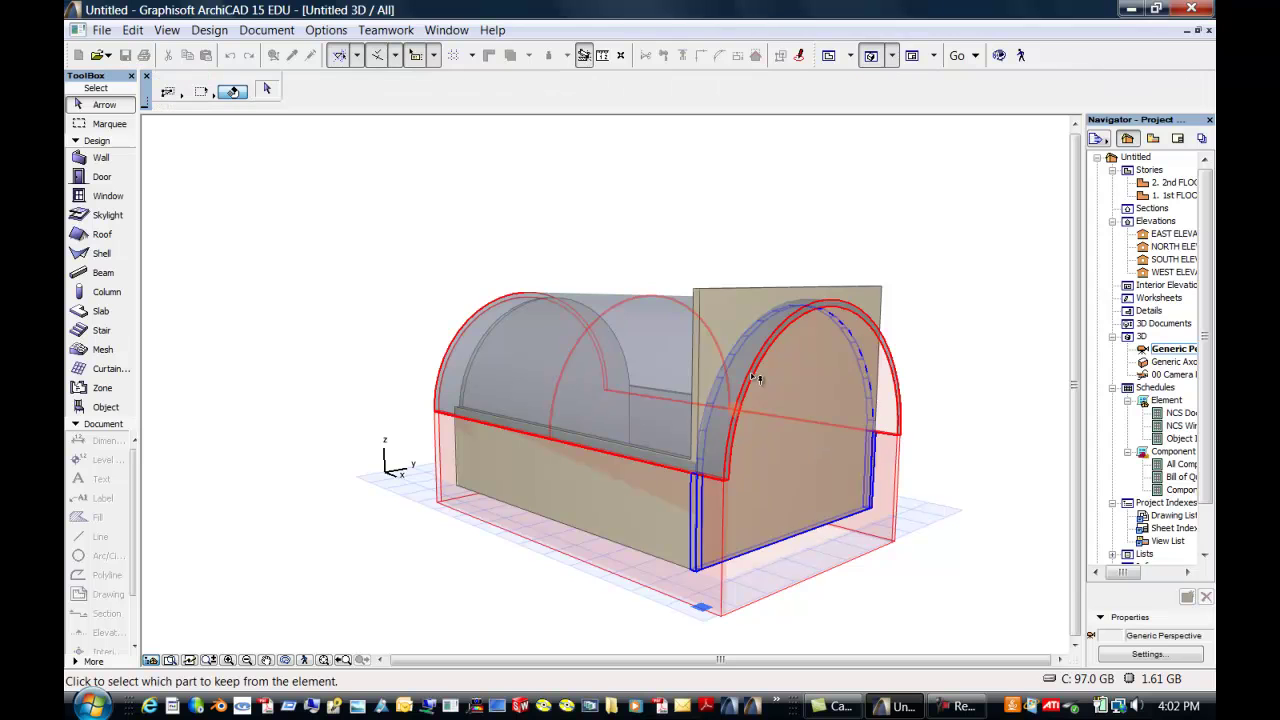
{"action": "left_click", "coordinate": [803, 442]}
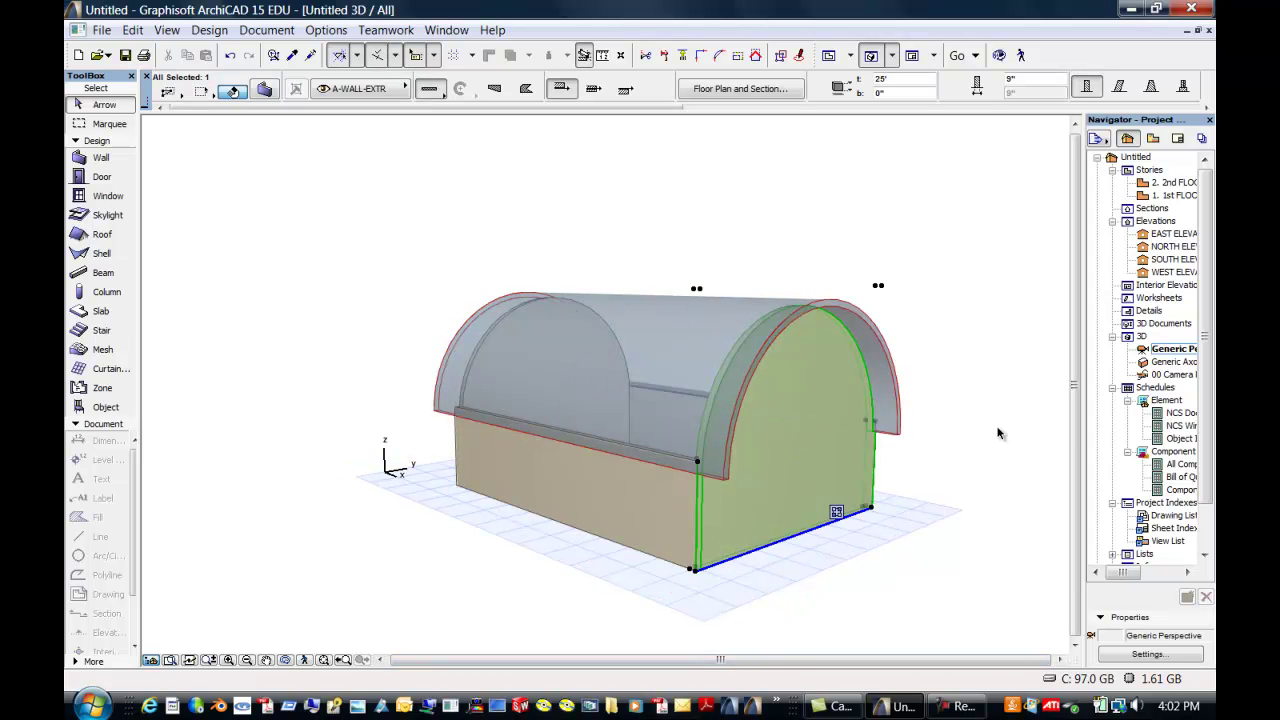
{"action": "left_click", "coordinate": [285, 661]}
{"action": "left_click_drag", "start_coordinate": [337, 477], "coordinate": [886, 483]}
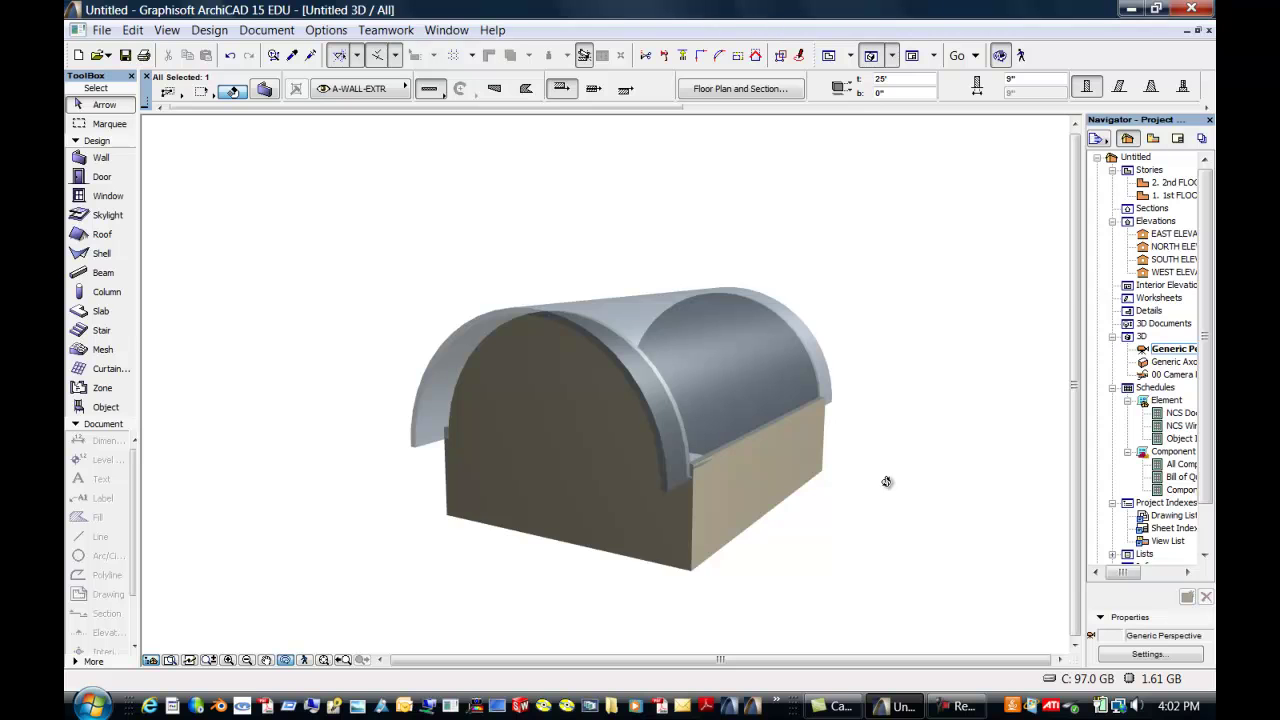
Step: On the 1st FLOOR plan, start a wall on a guide locked at X 10, then abandon it
{"action": "double_click", "coordinate": [1144, 197]}
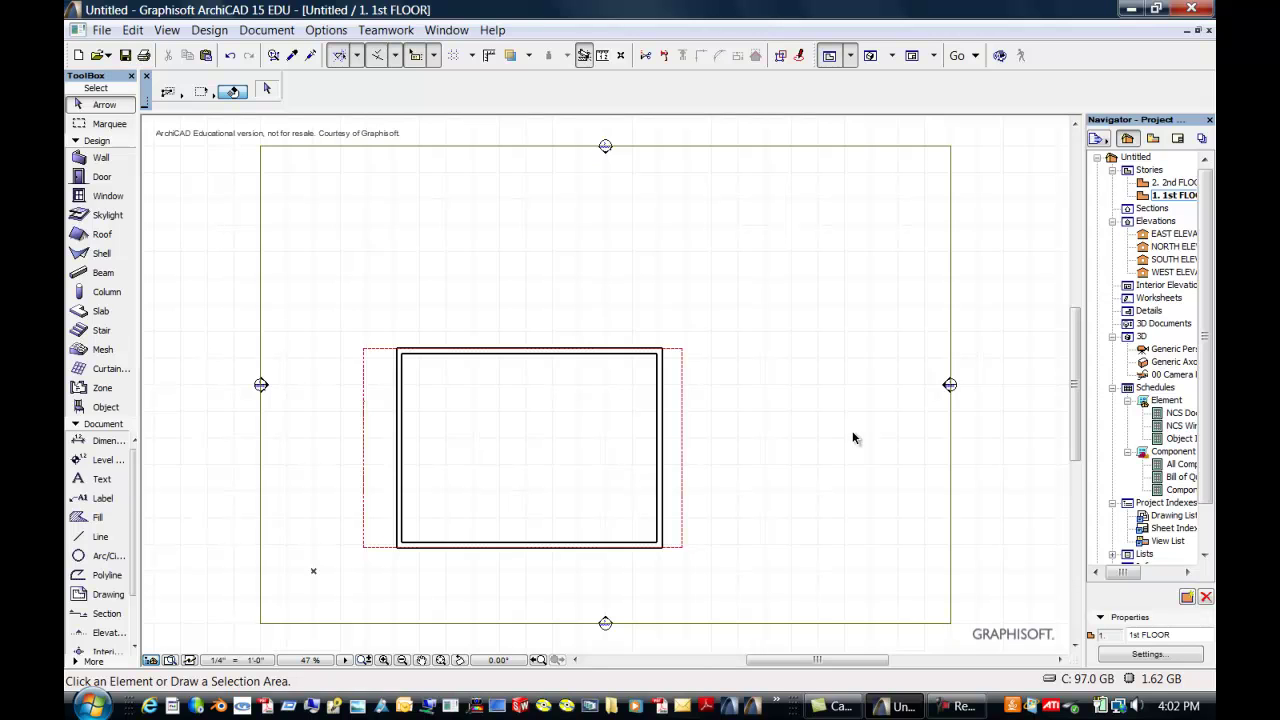
{"action": "left_click", "coordinate": [100, 162]}
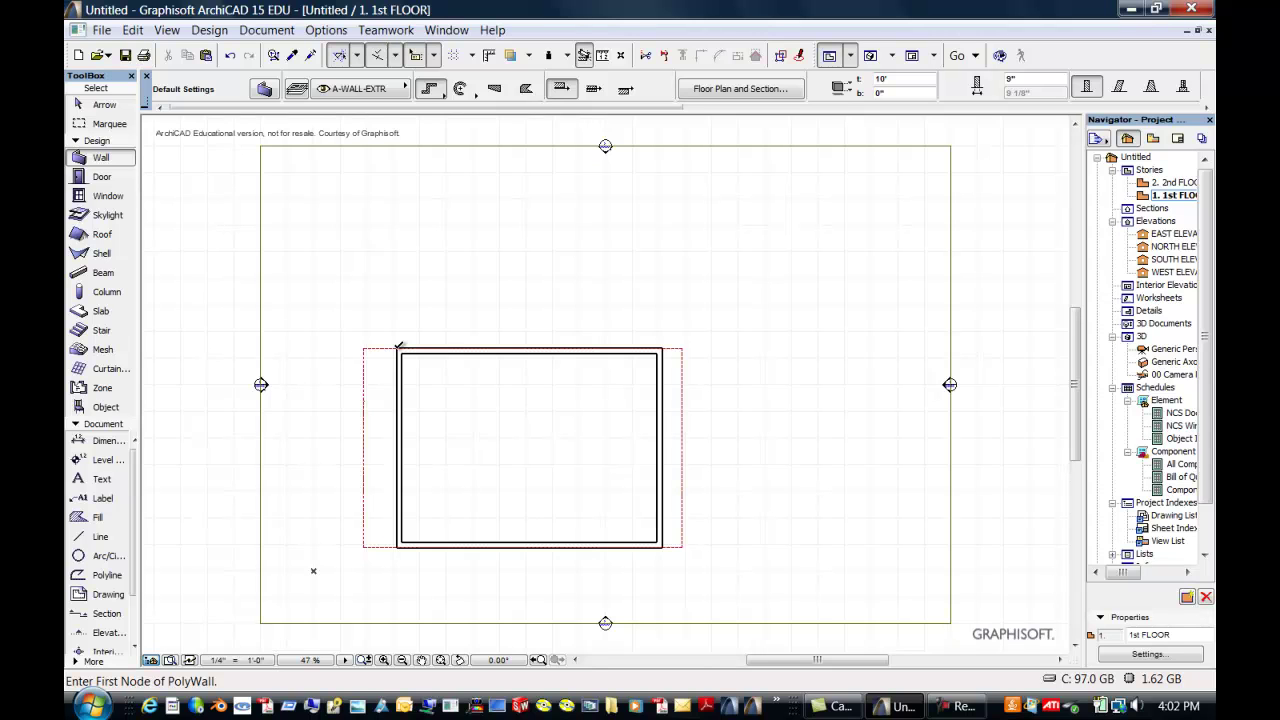
{"action": "type", "text": "x"}
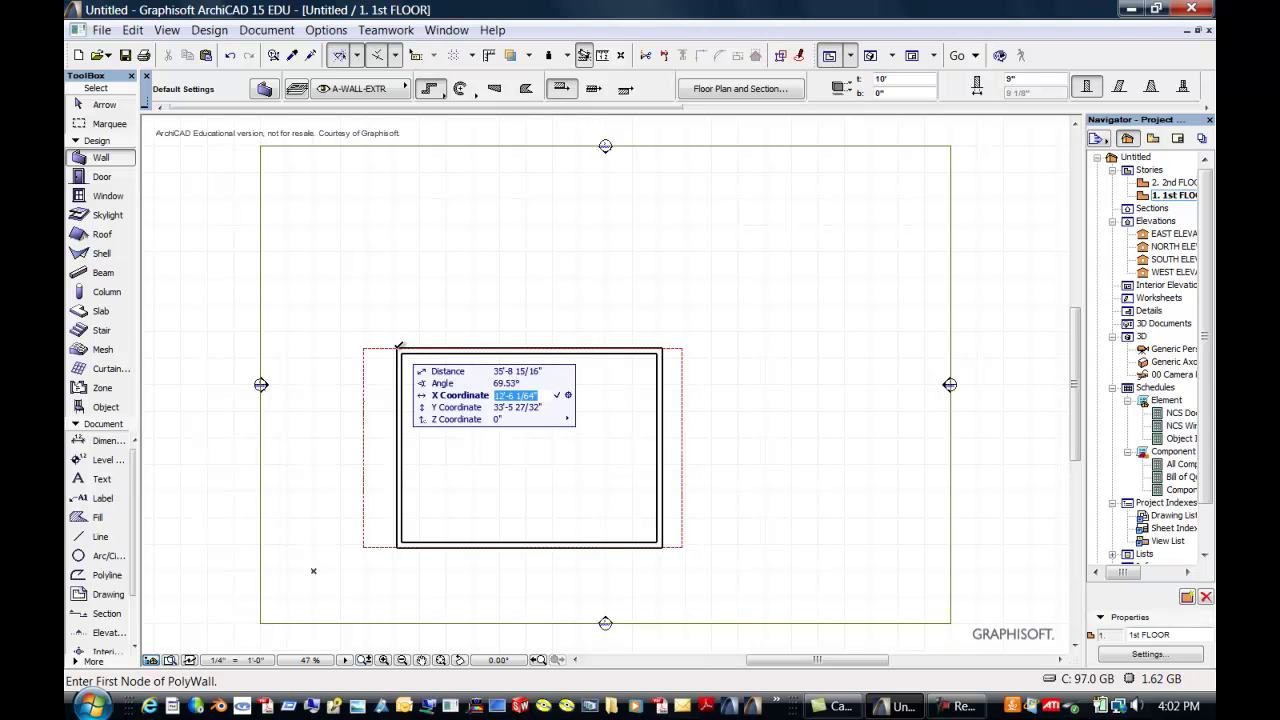
{"action": "type", "text": "10"}
{"action": "key", "text": "Return"}
{"action": "left_click", "coordinate": [399, 346]}
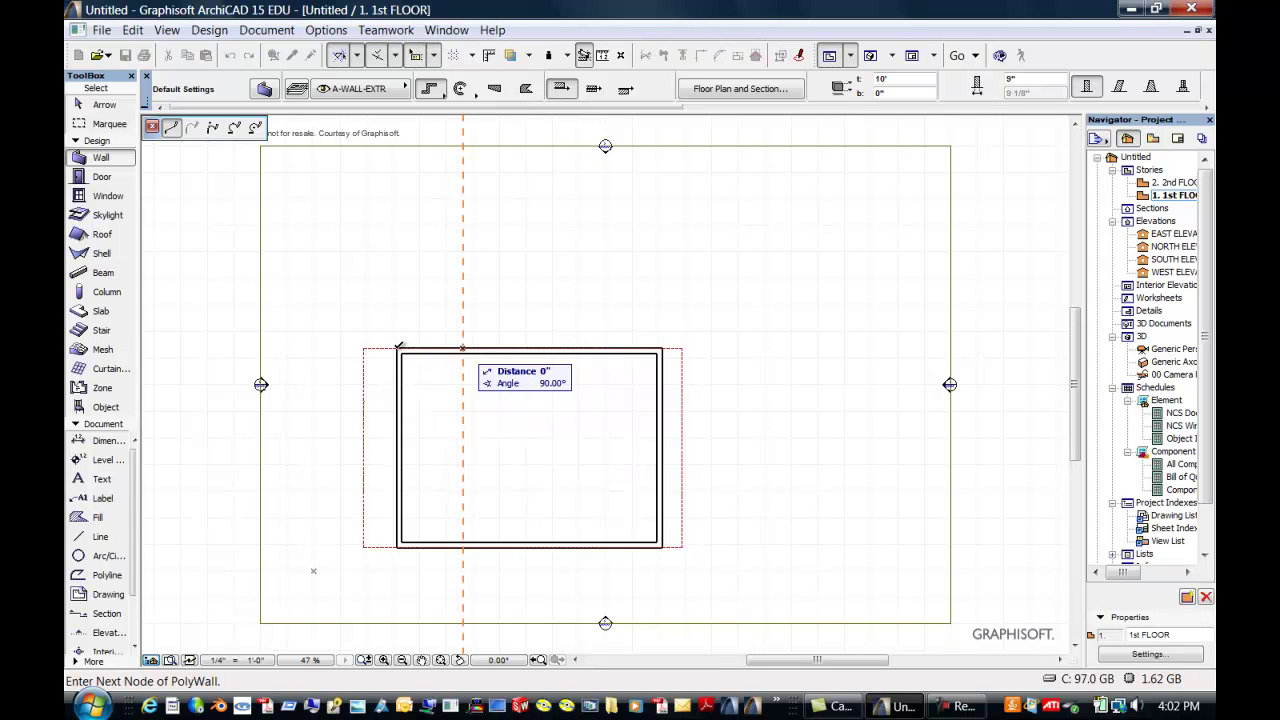
{"action": "left_click", "coordinate": [399, 346]}
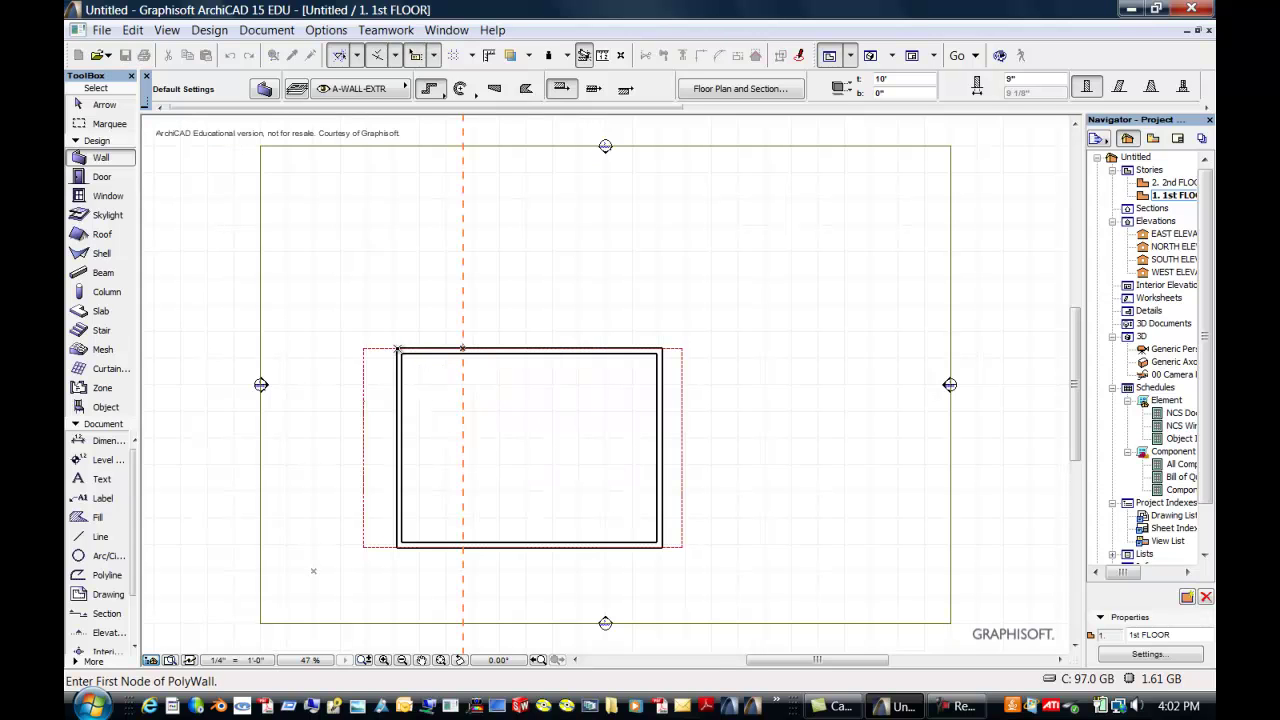
Step: Draw two 20 ft annex walls off the top wall, closing back onto the existing wall
{"action": "left_click", "coordinate": [462, 347]}
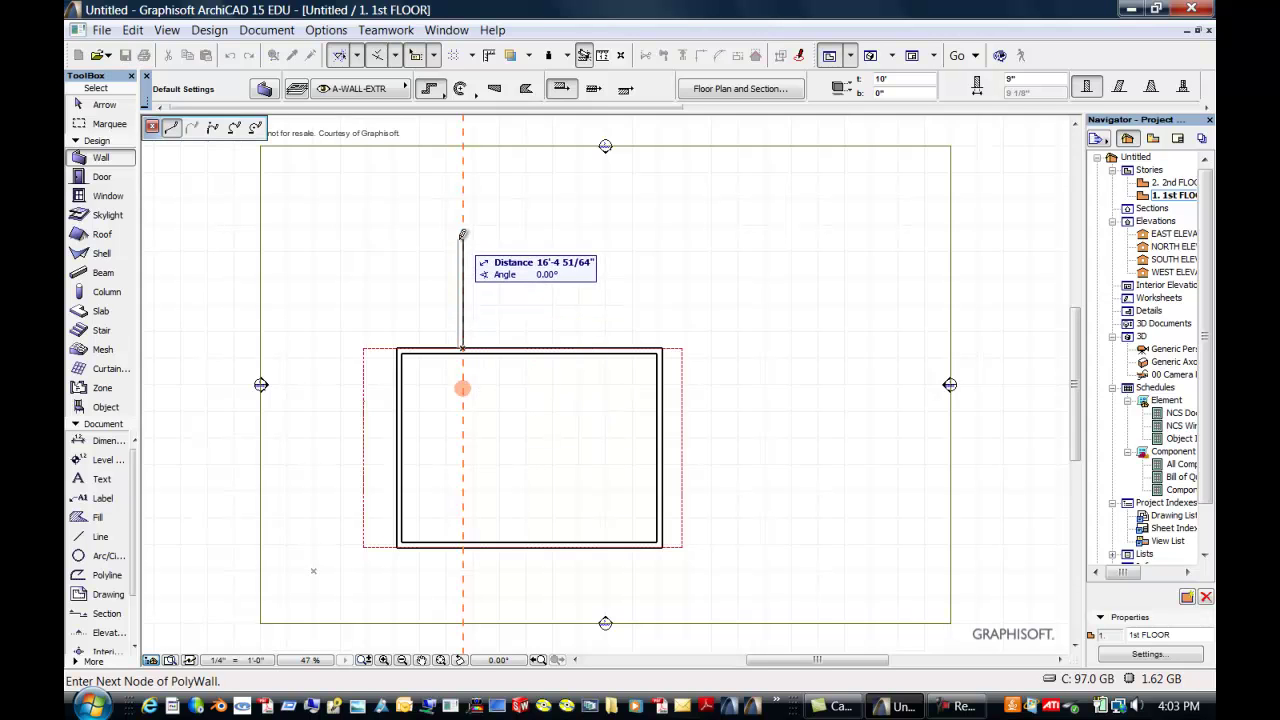
{"action": "type", "text": "20"}
{"action": "key", "text": "Return"}
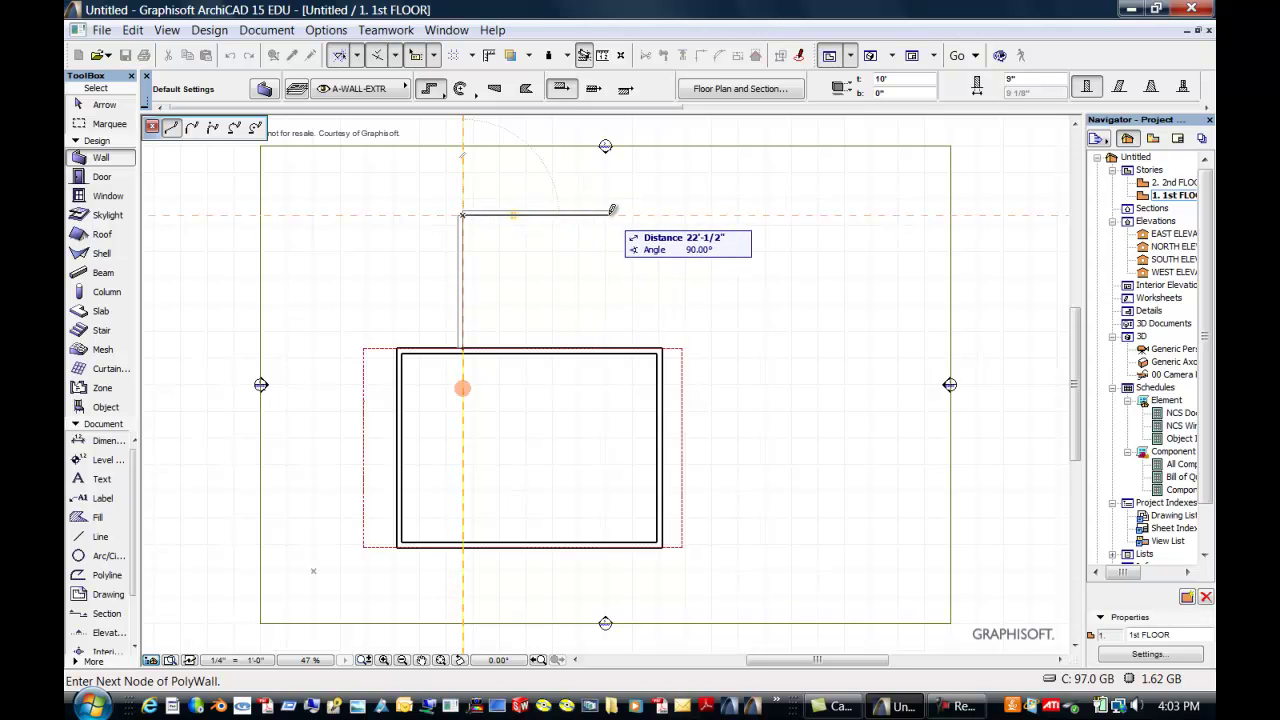
{"action": "type", "text": "20"}
{"action": "key", "text": "Return"}
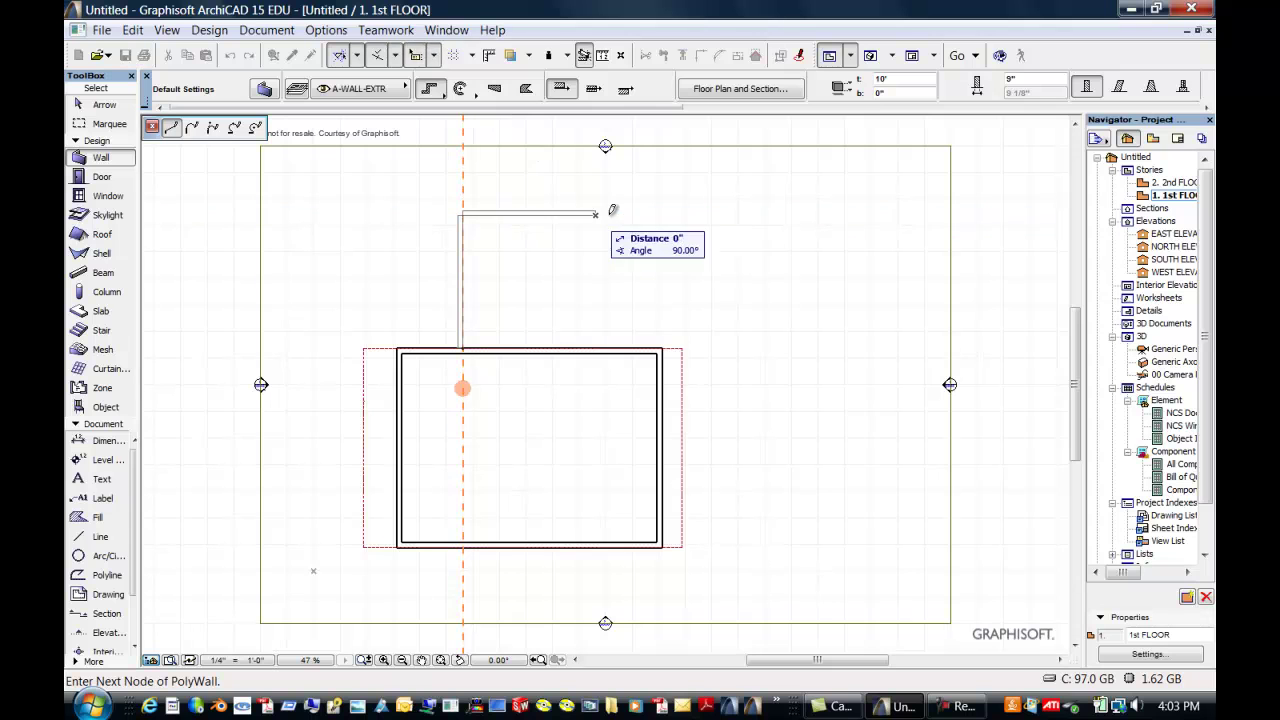
{"action": "left_click", "coordinate": [600, 344]}
{"action": "right_click", "coordinate": [600, 344]}
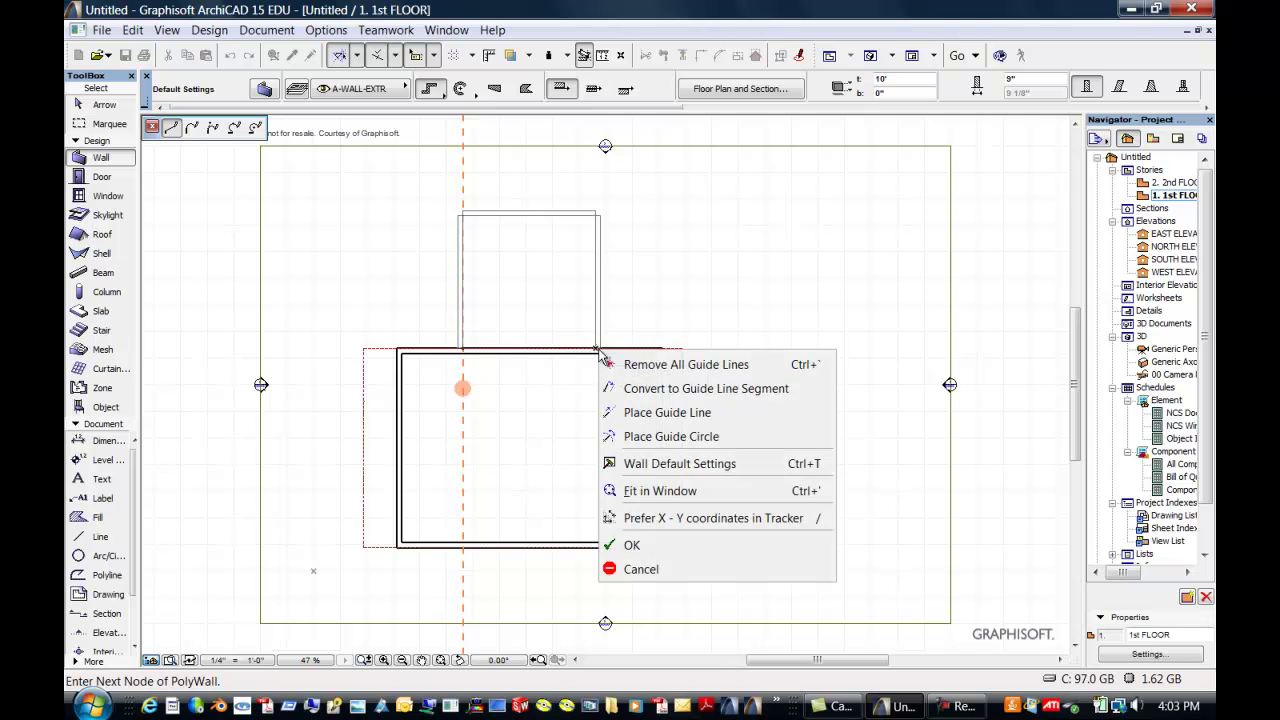
{"action": "left_click", "coordinate": [656, 544]}
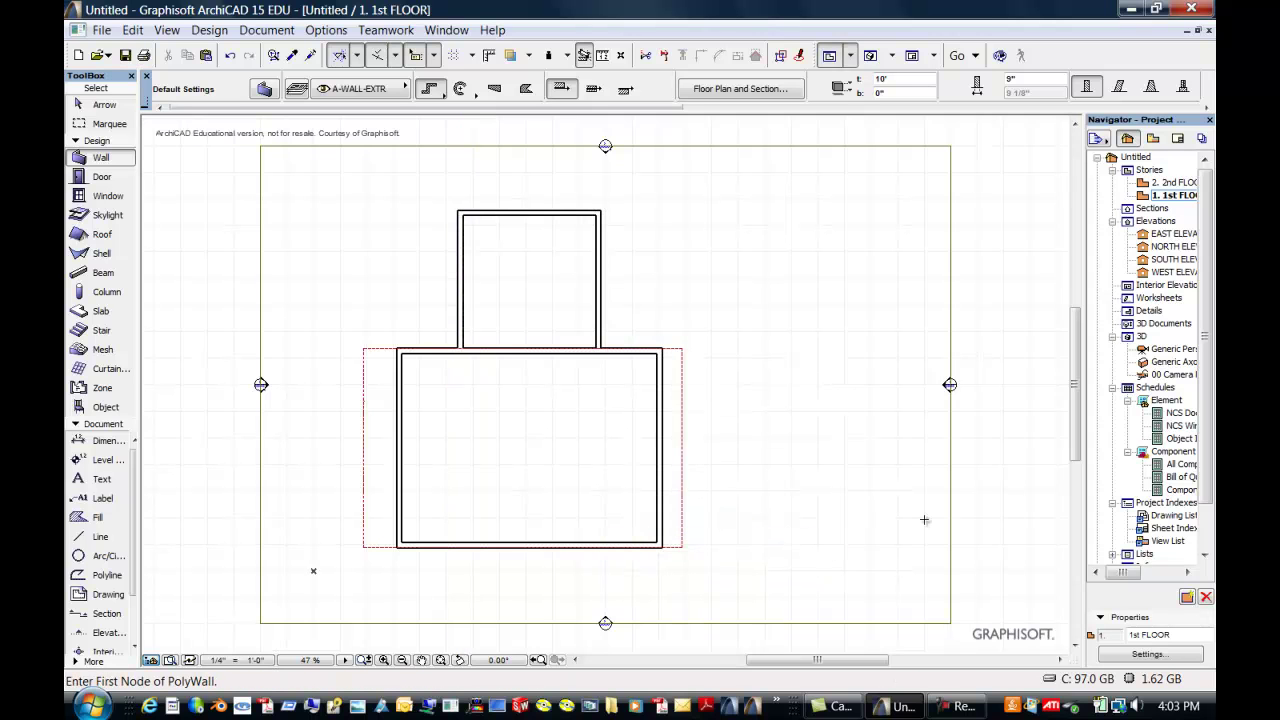
Step: Orbit the 3D perspective to a front-left view showing the new annex
{"action": "double_click", "coordinate": [1165, 352]}
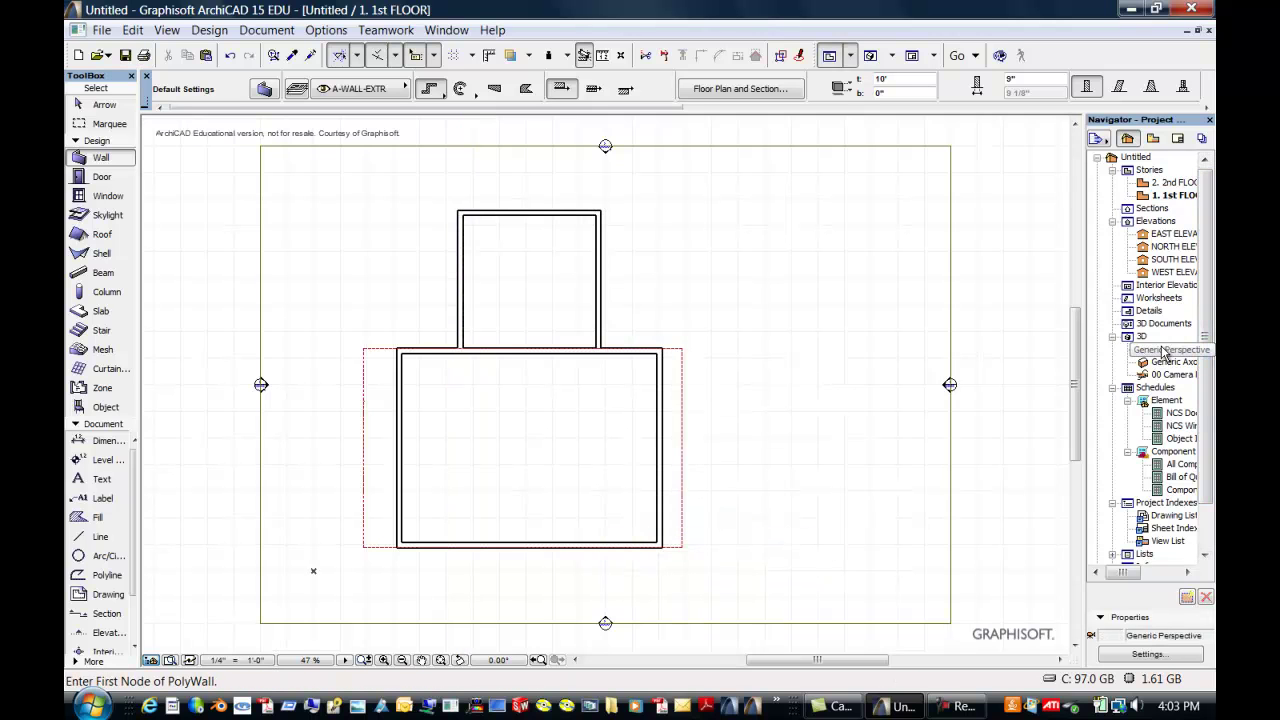
{"action": "left_click_drag", "start_coordinate": [352, 578], "coordinate": [771, 543]}
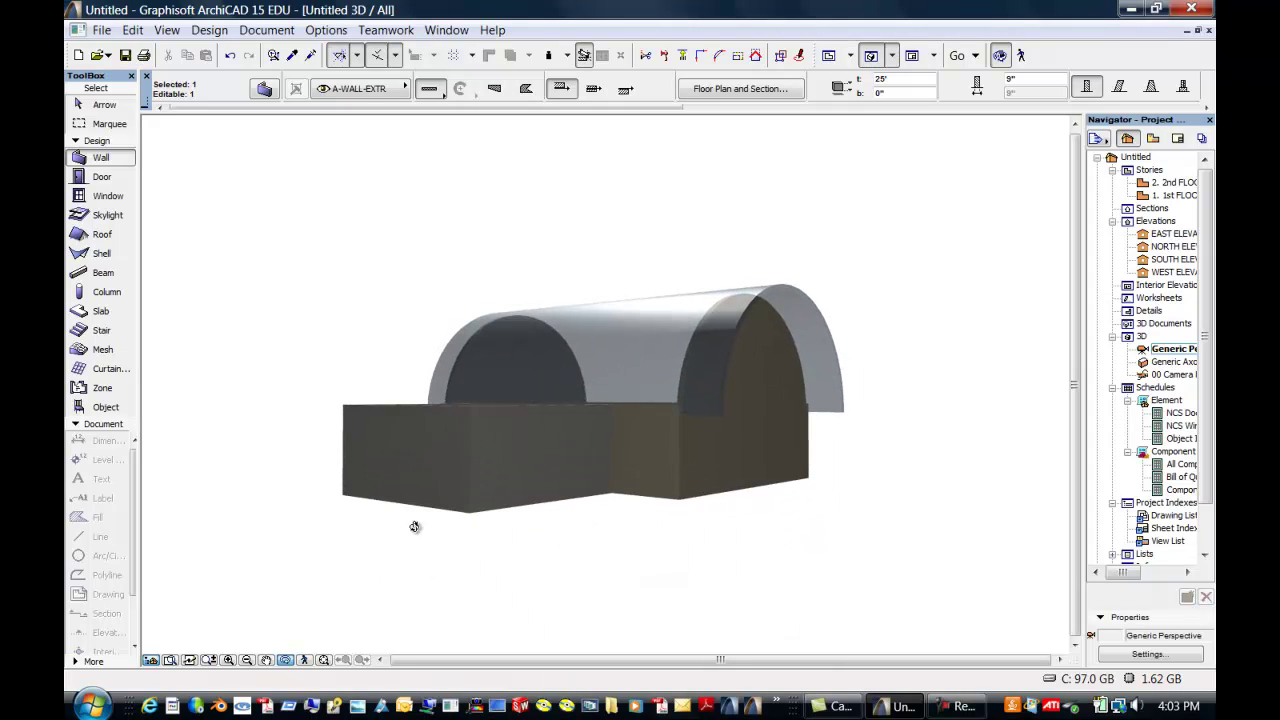
{"action": "left_click_drag", "start_coordinate": [426, 543], "coordinate": [491, 577]}
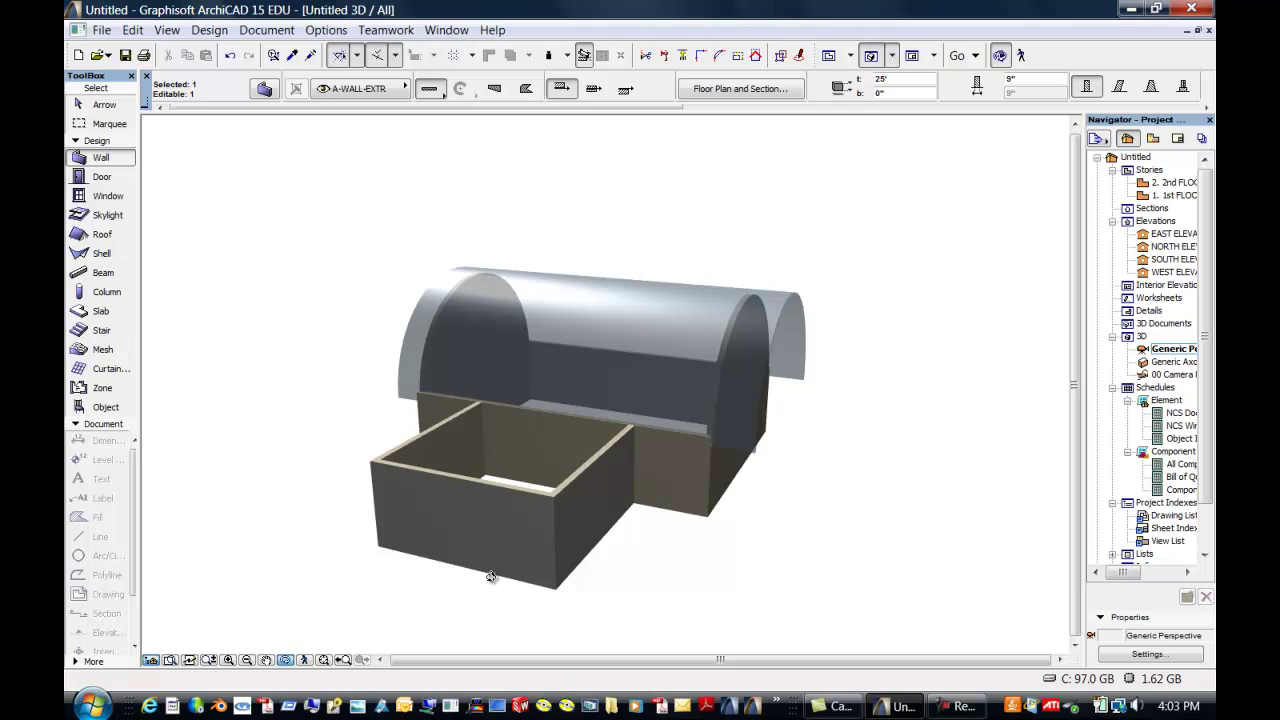
{"action": "left_click", "coordinate": [508, 421]}
{"action": "mouse_move", "coordinate": [555, 540]}
{"action": "left_mouse_down"}
{"action": "mouse_move", "coordinate": [470, 522]}
{"action": "mouse_move", "coordinate": [416, 555]}
{"action": "mouse_move", "coordinate": [429, 566]}
{"action": "left_mouse_up"}
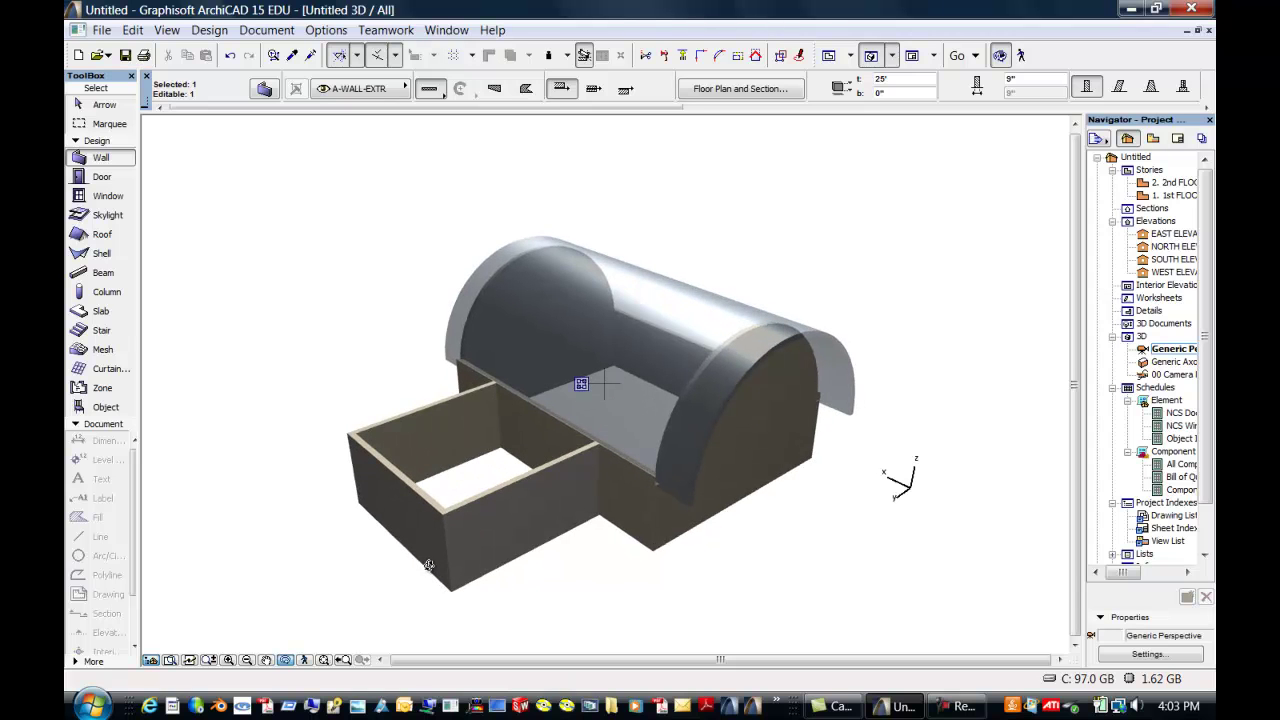
Step: On the 1st floor plan, set the Roof tool to rectangle pivot-line mode, discarding a first attempt
{"action": "double_click", "coordinate": [1151, 197]}
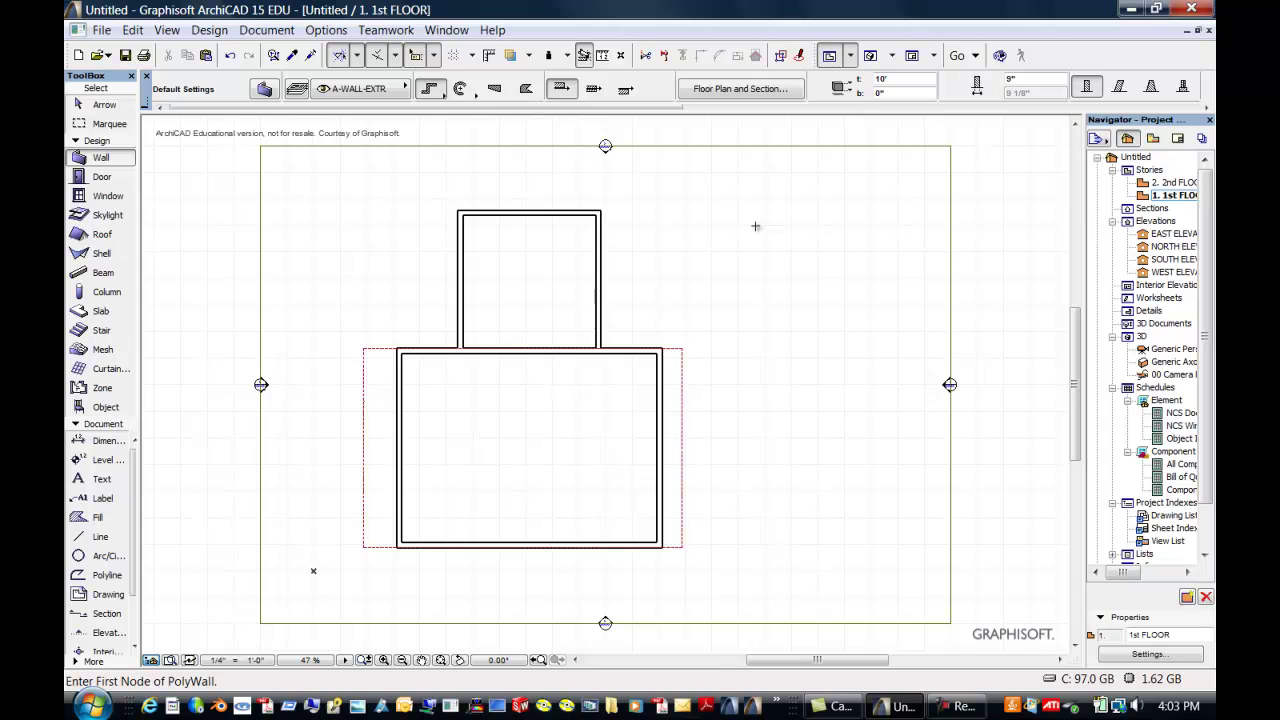
{"action": "left_click", "coordinate": [92, 236]}
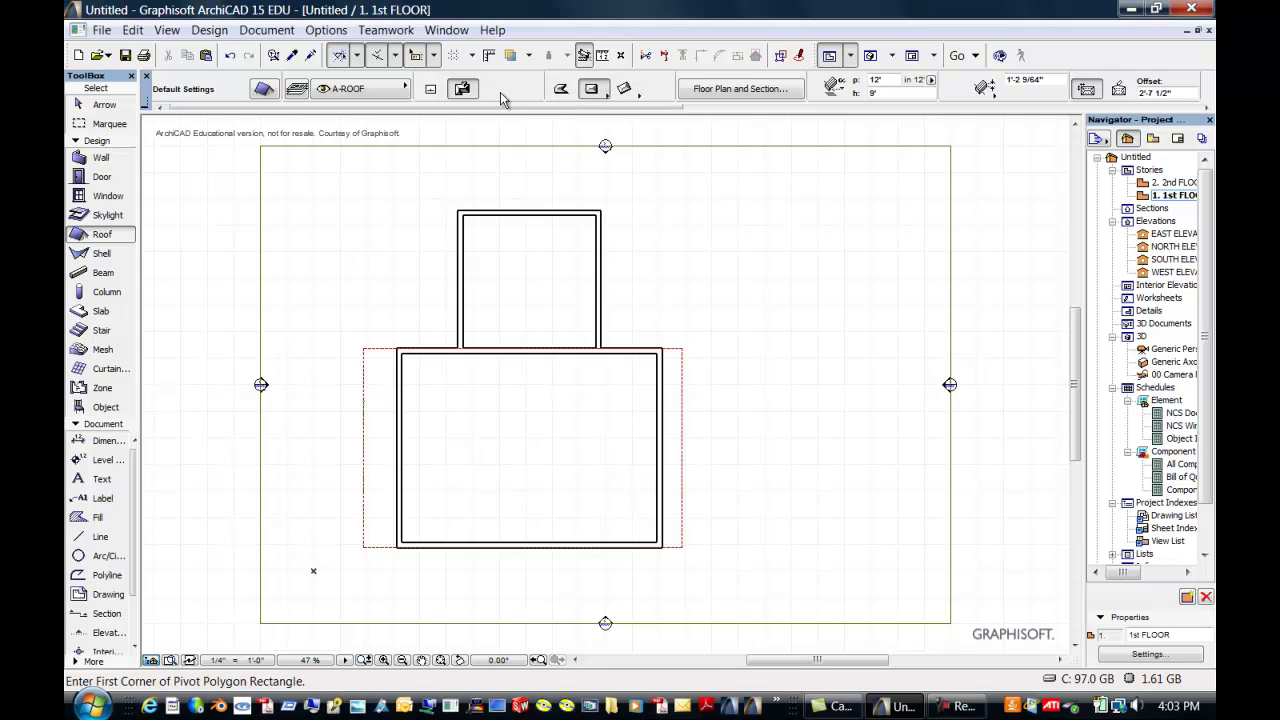
{"action": "left_click", "coordinate": [431, 91]}
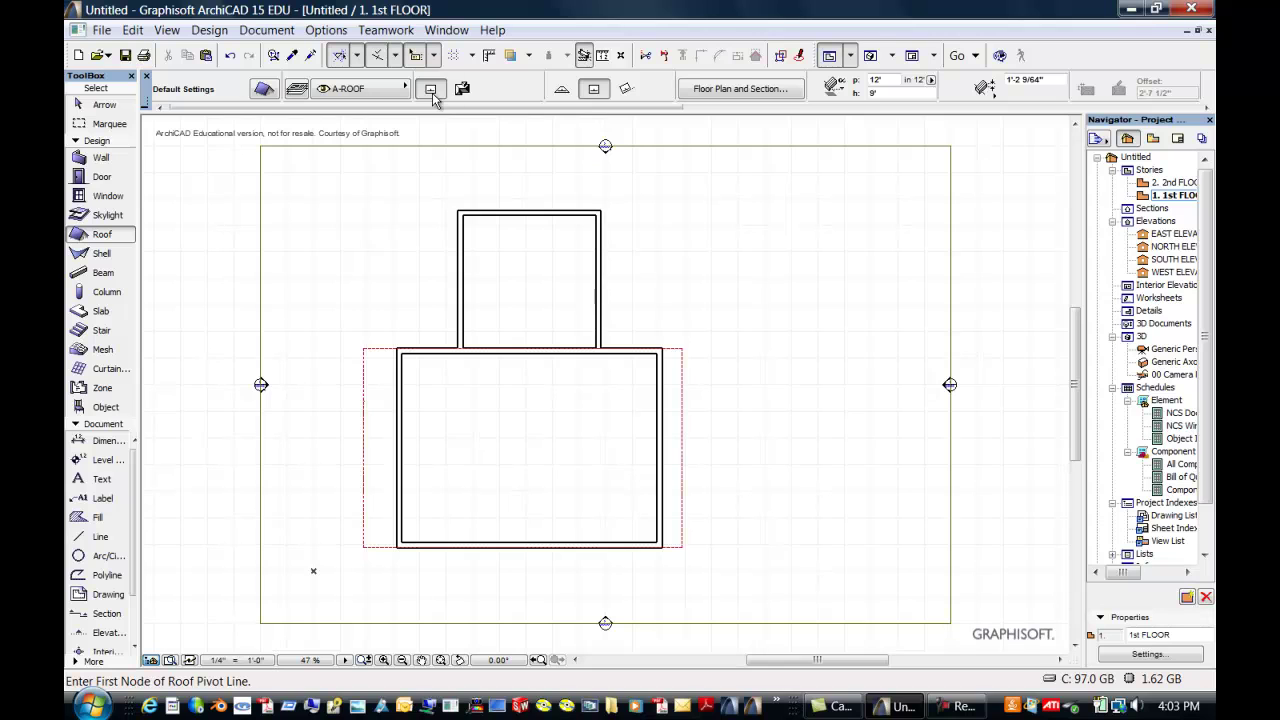
{"action": "left_click", "coordinate": [459, 211]}
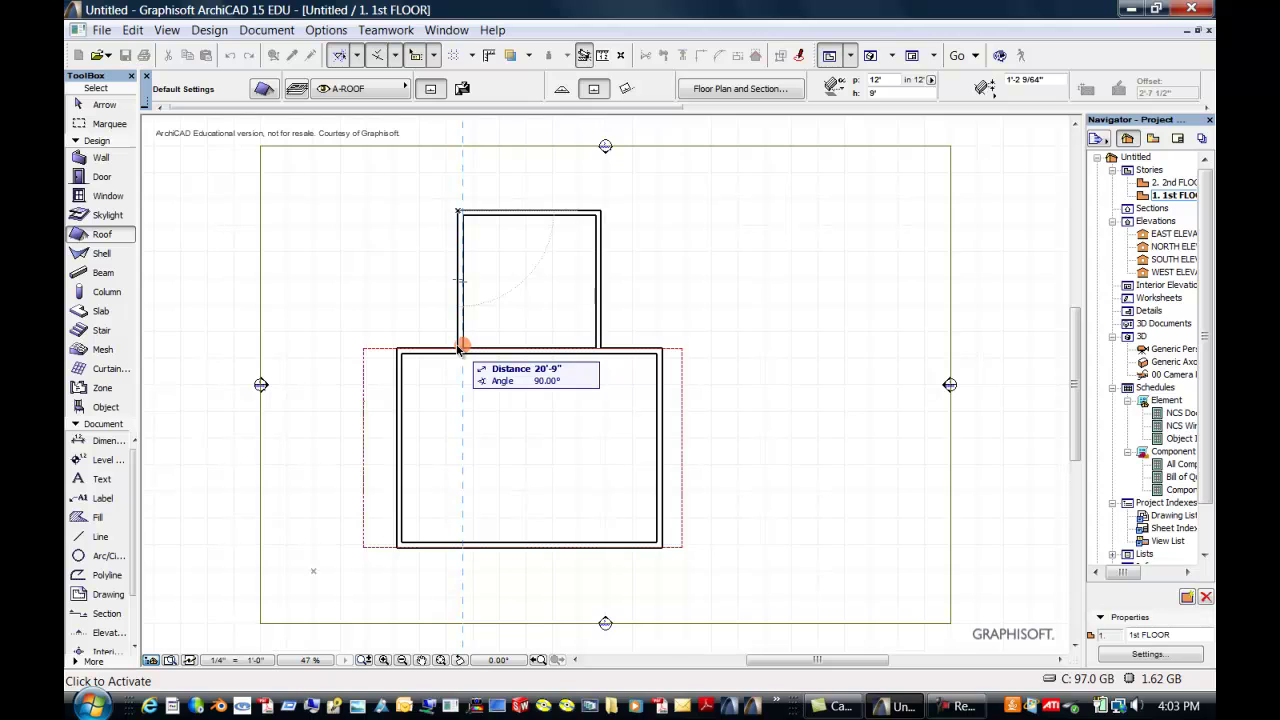
{"action": "left_click", "coordinate": [461, 344]}
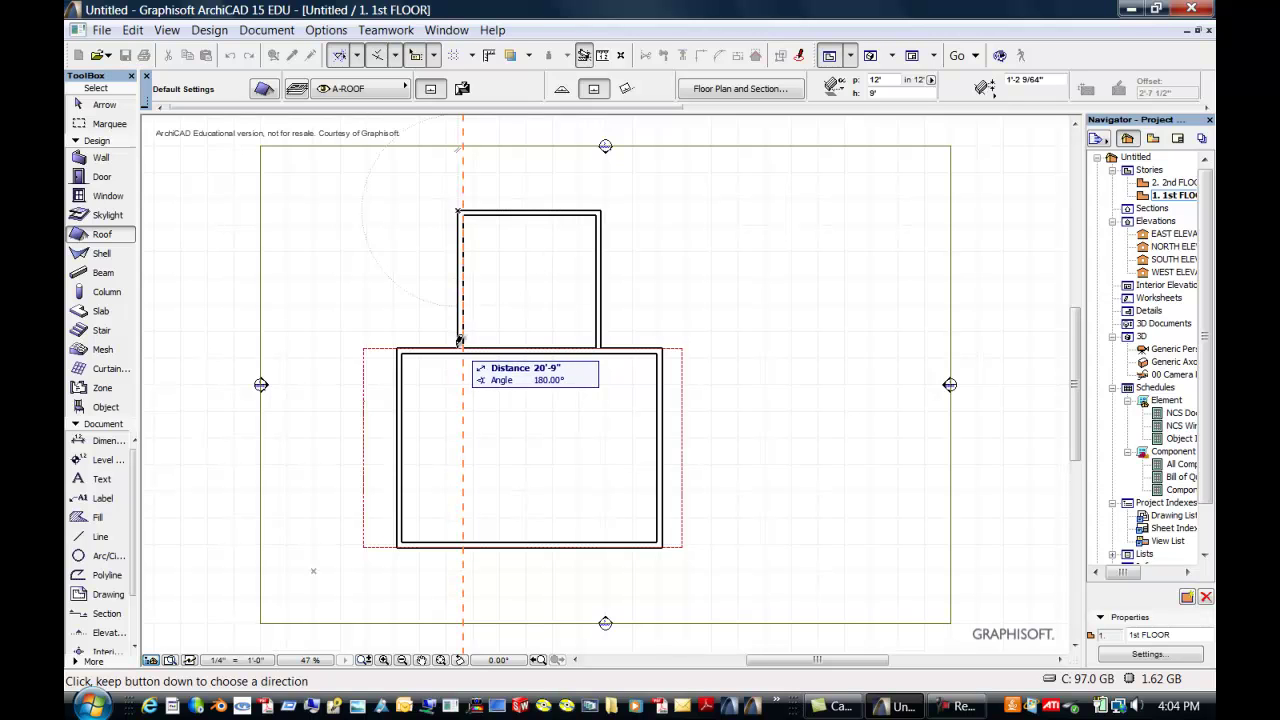
{"action": "left_click", "coordinate": [461, 344]}
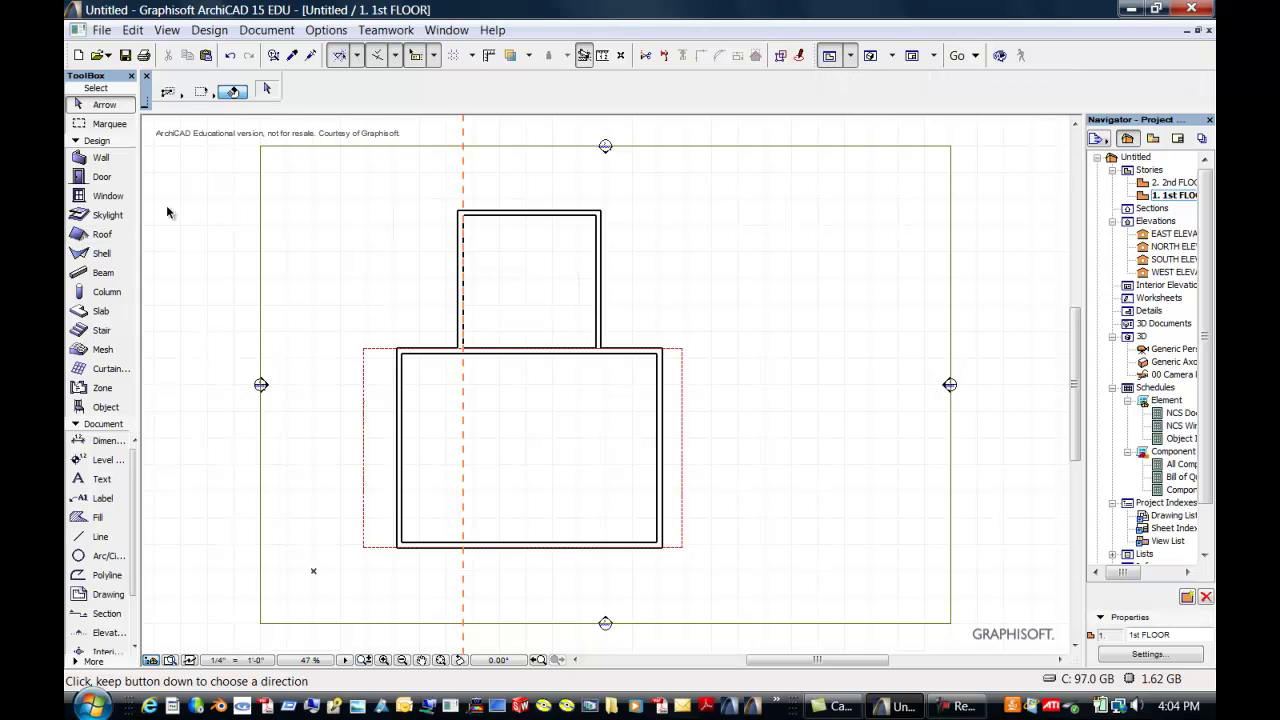
{"action": "left_click", "coordinate": [100, 236]}
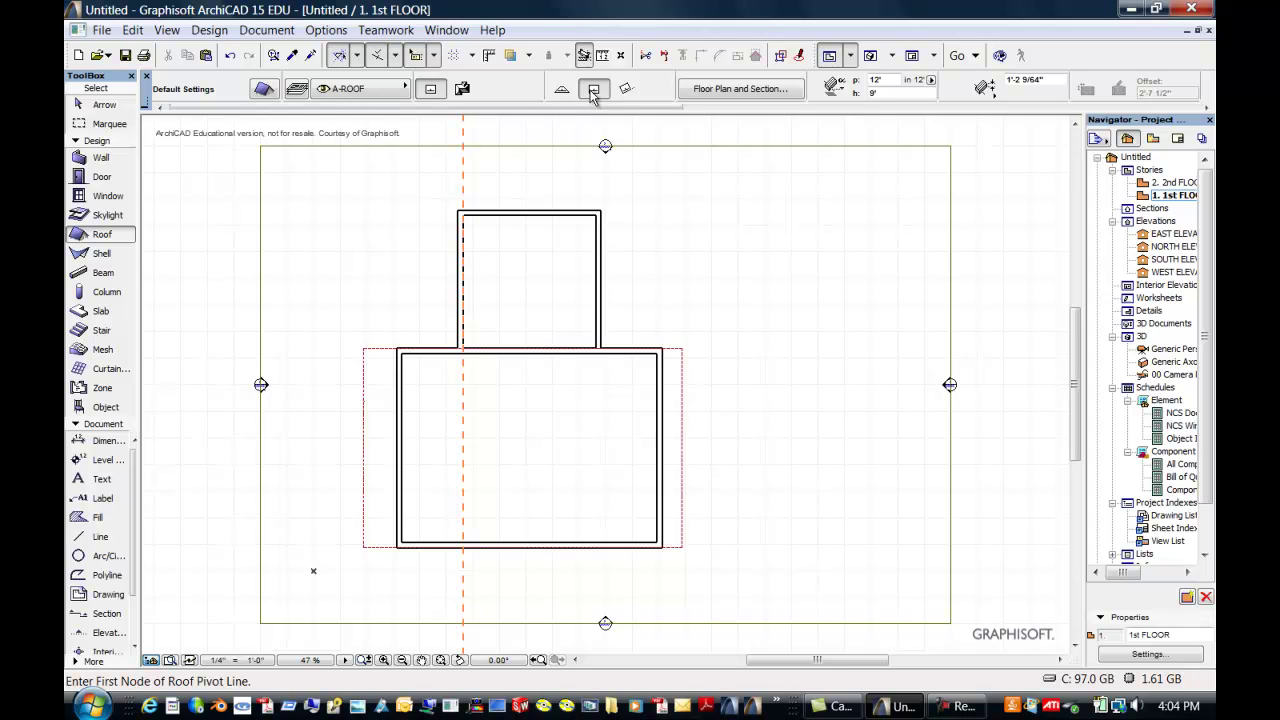
Step: Draw the roof pivot along the annex's left wall, slope it inward, and span the left half
{"action": "left_click", "coordinate": [459, 210]}
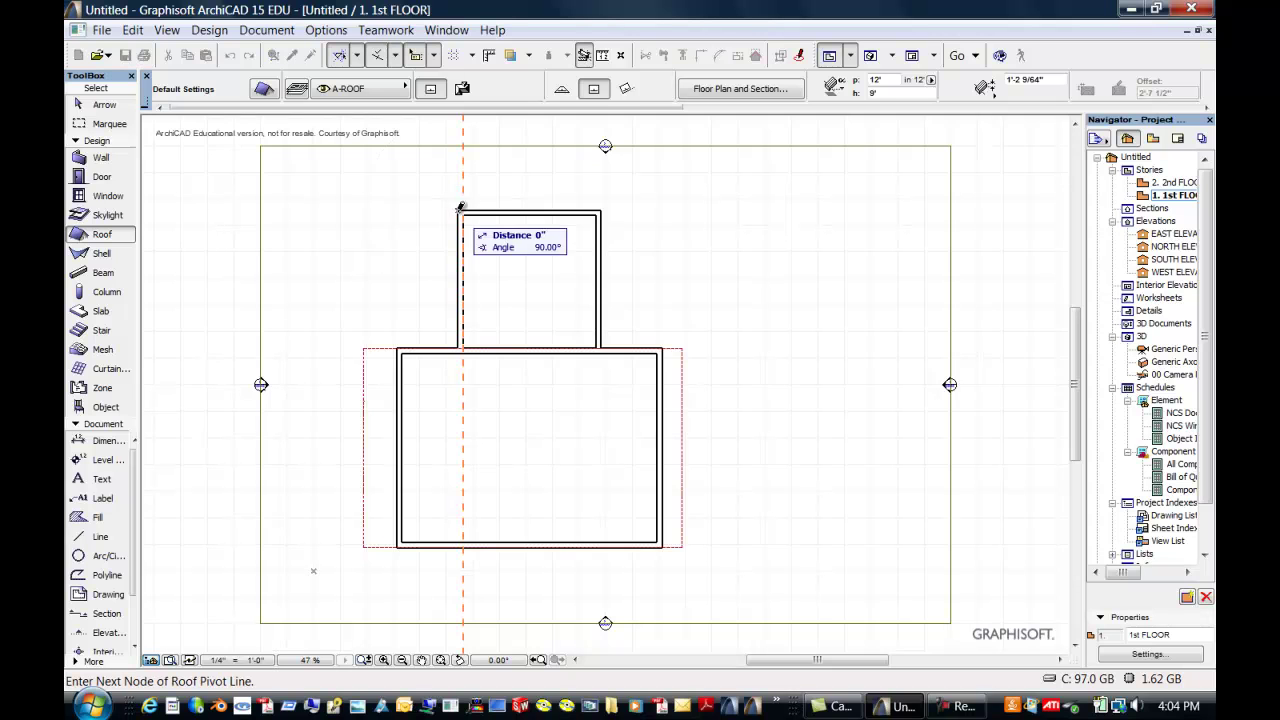
{"action": "left_click", "coordinate": [460, 342]}
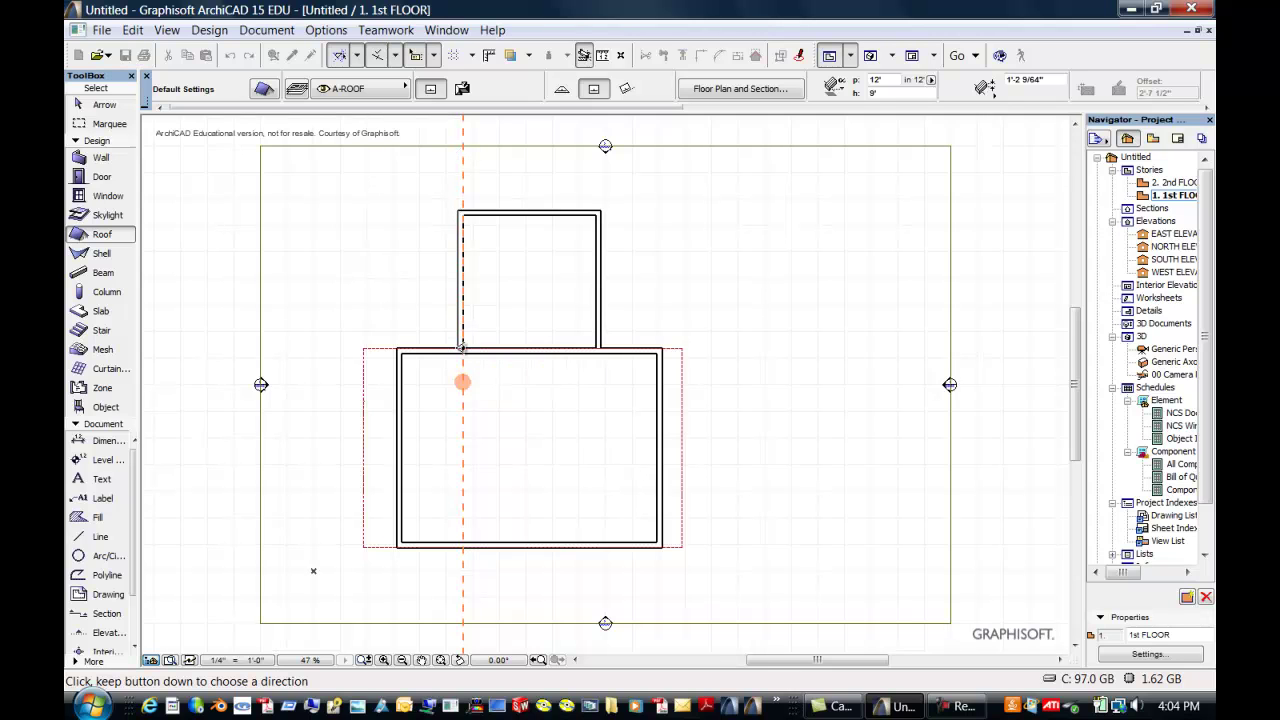
{"action": "left_click", "coordinate": [503, 273]}
{"action": "left_click", "coordinate": [461, 205]}
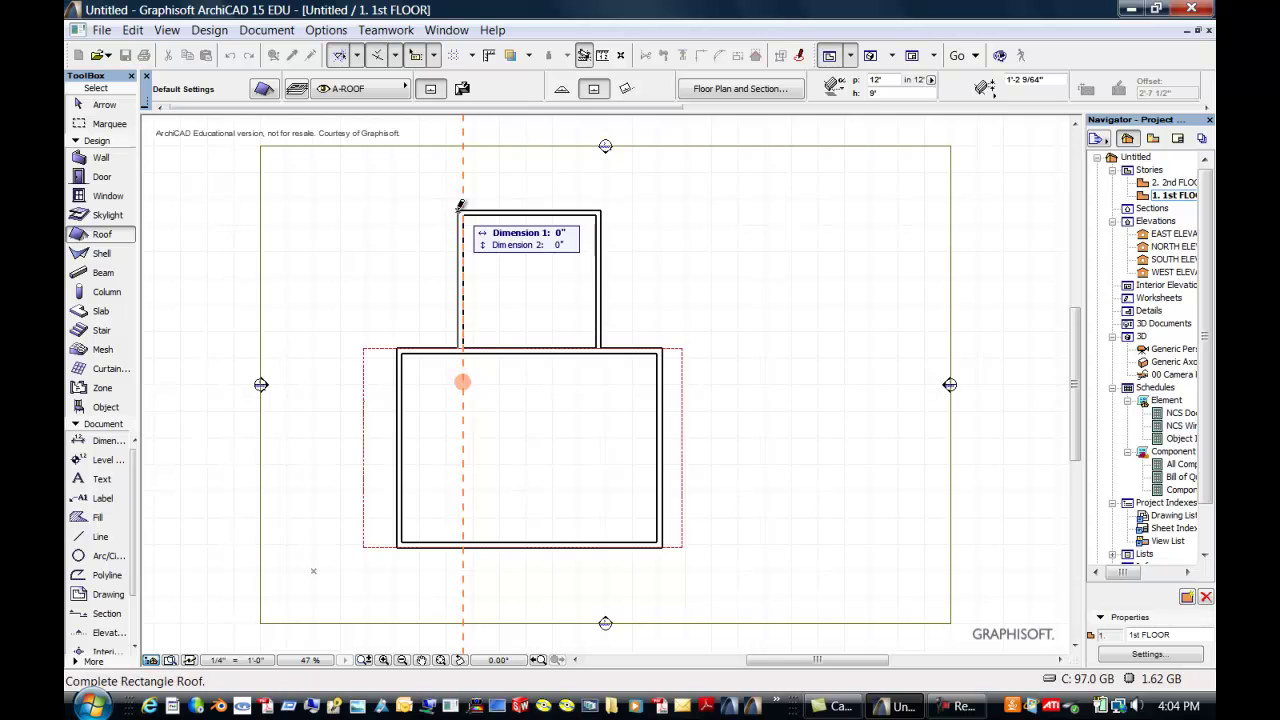
{"action": "left_click", "coordinate": [531, 345]}
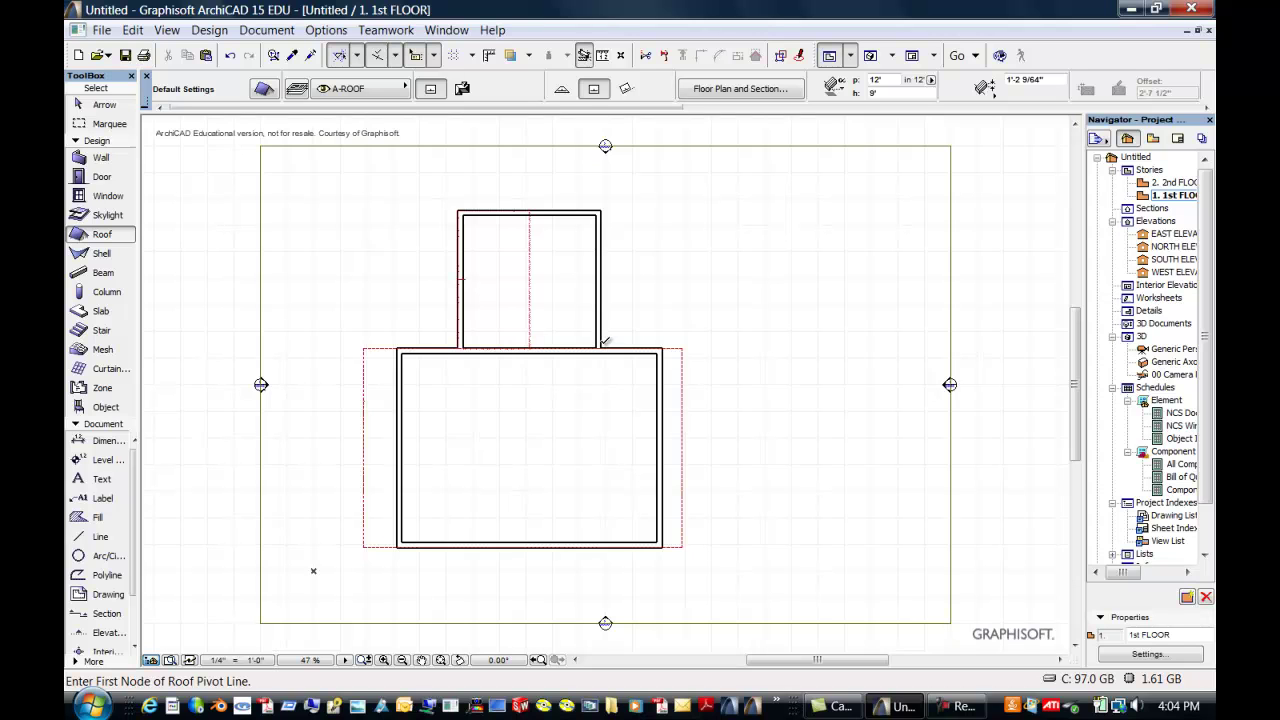
Step: Add the right-half roof plane pivoting on the annex's right wall to the midline, then view it in 3D
{"action": "left_click", "coordinate": [600, 347]}
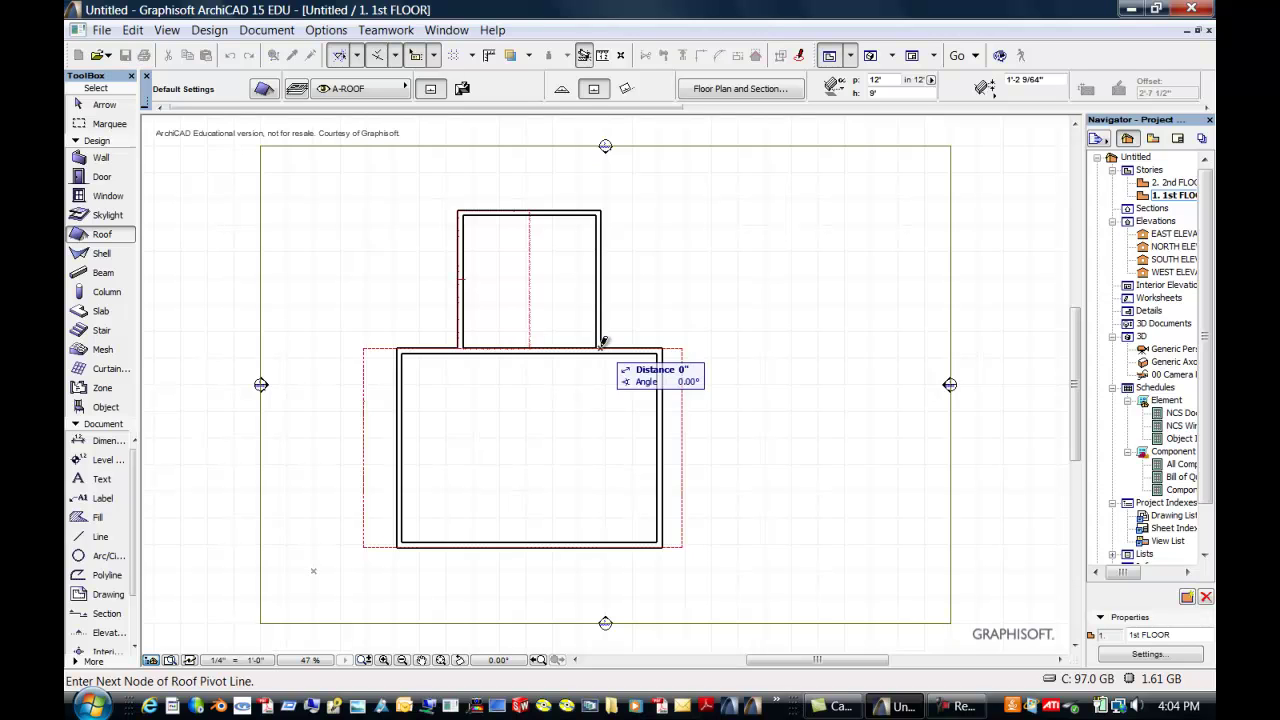
{"action": "left_click", "coordinate": [602, 206]}
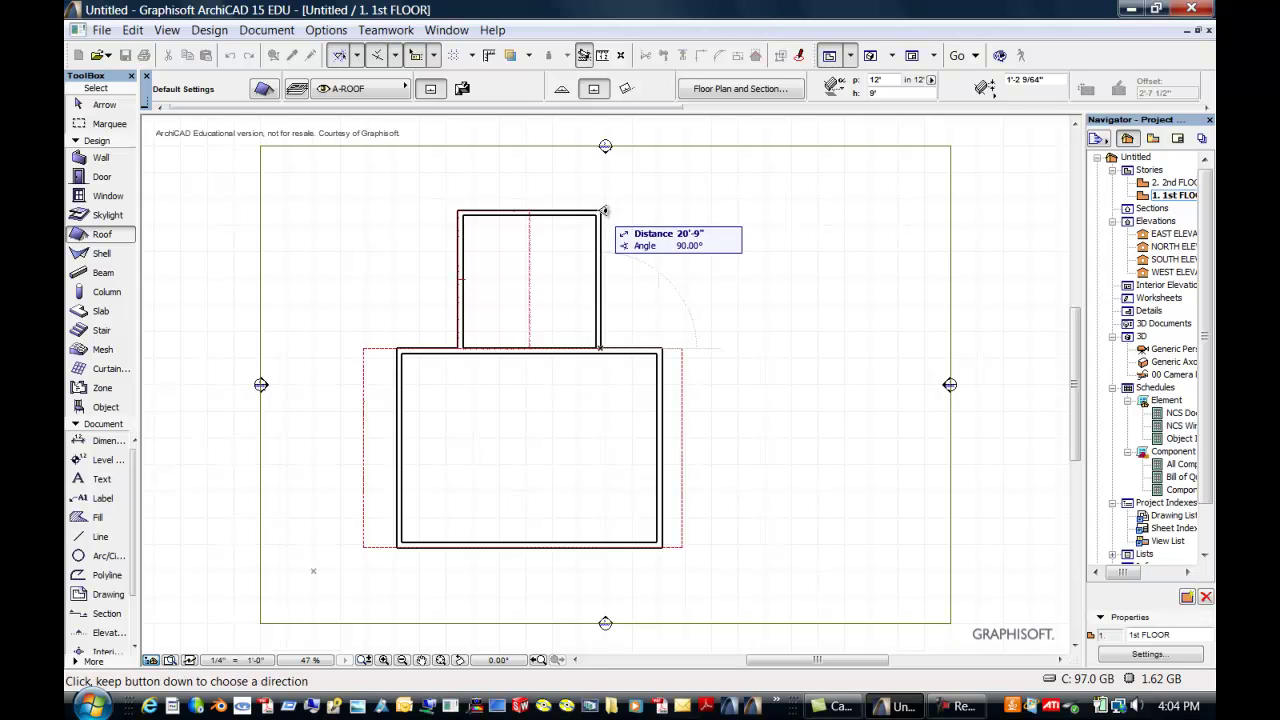
{"action": "left_click", "coordinate": [574, 258]}
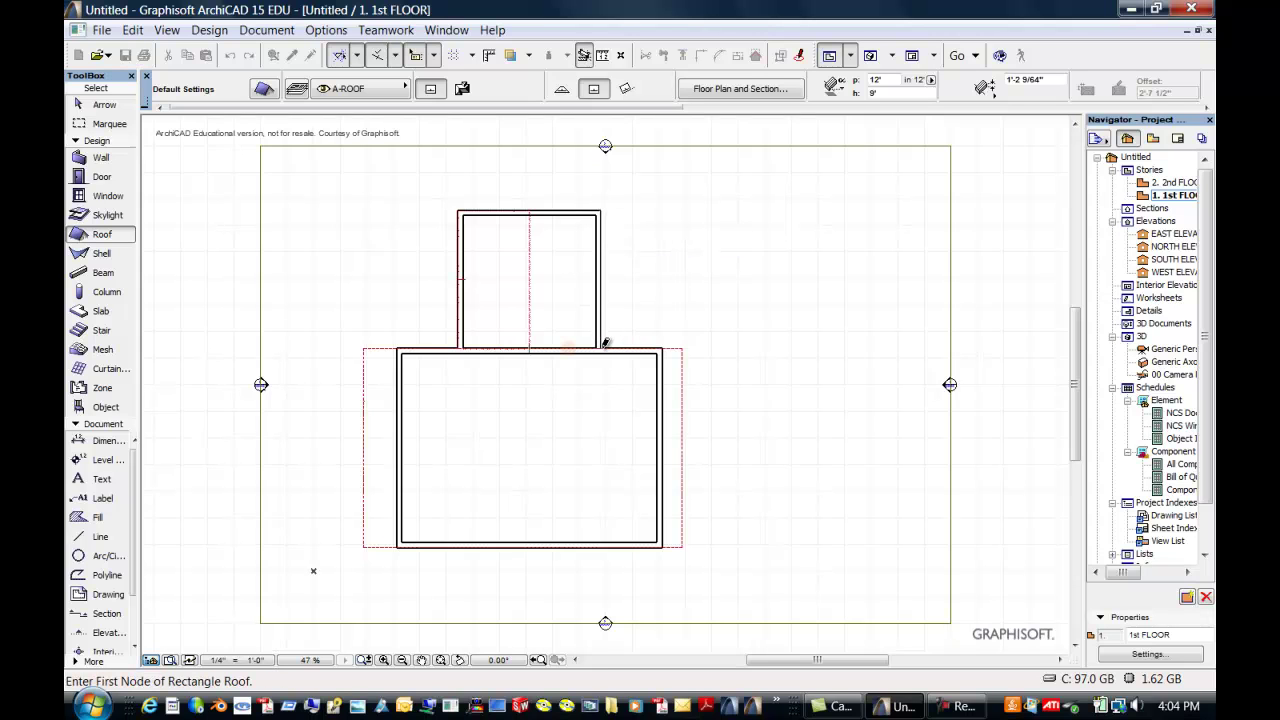
{"action": "left_click", "coordinate": [600, 210]}
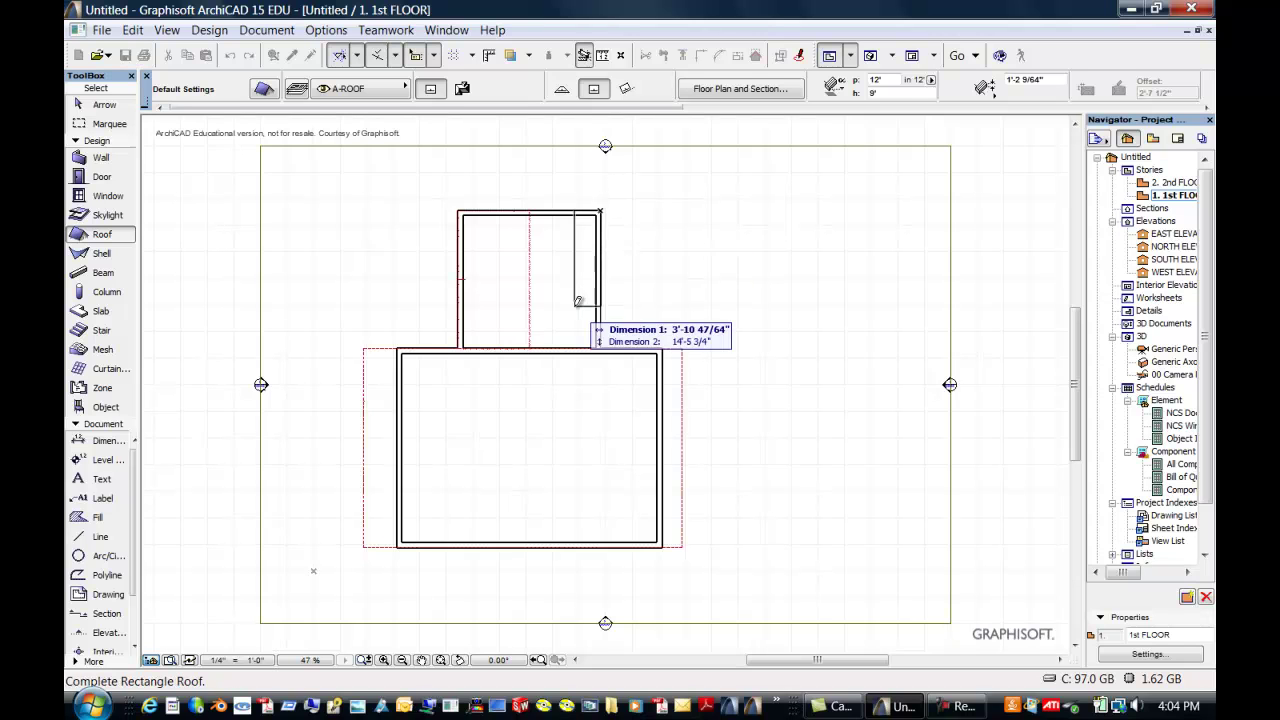
{"action": "left_click", "coordinate": [533, 344]}
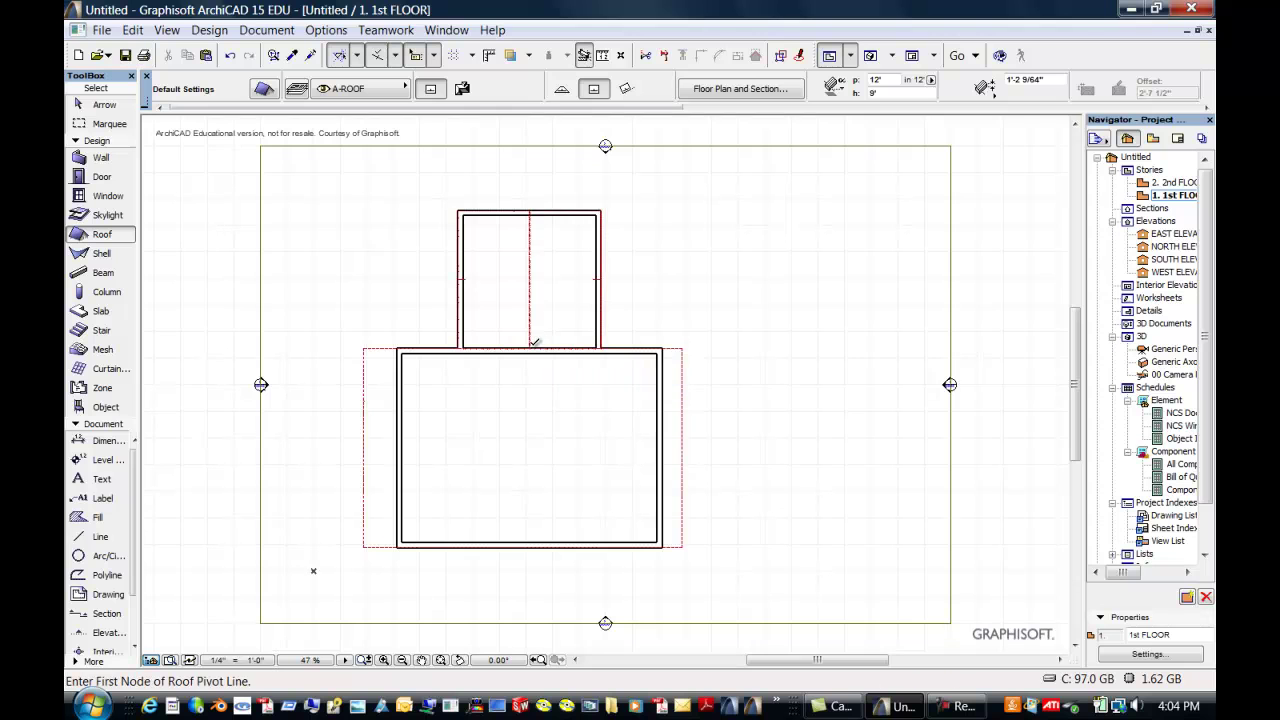
{"action": "double_click", "coordinate": [1160, 350]}
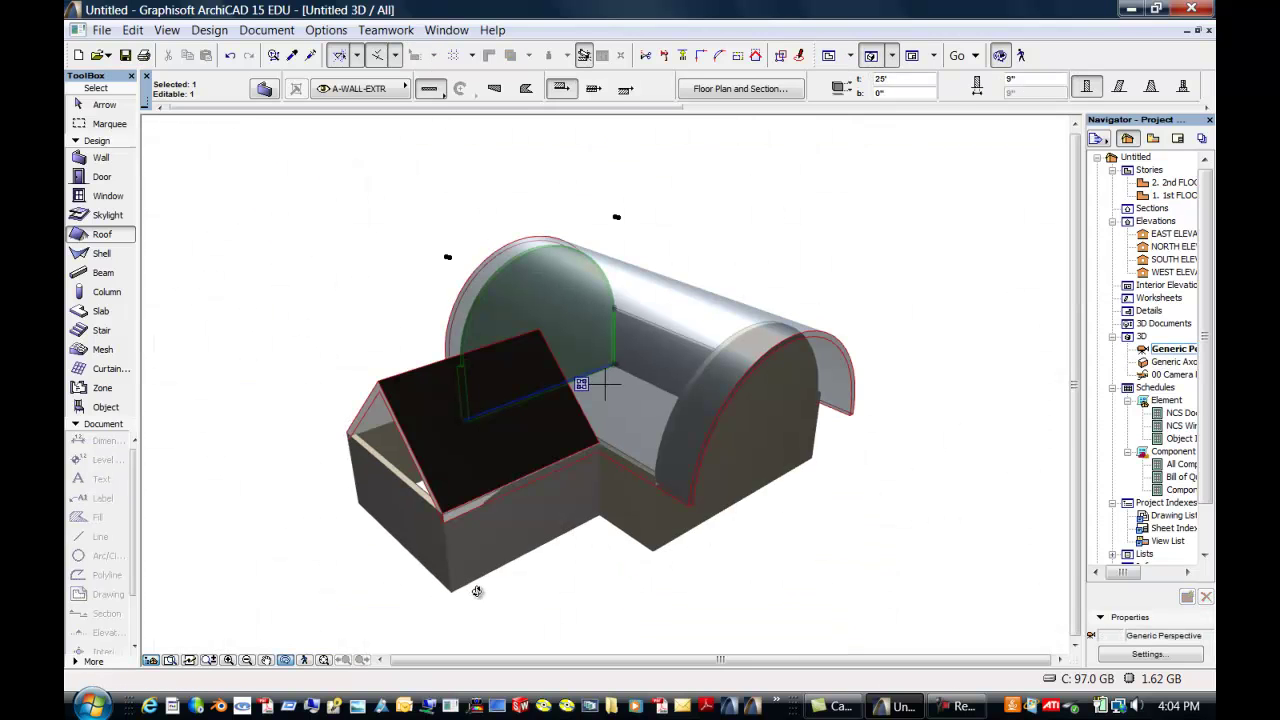
{"action": "mouse_move", "coordinate": [509, 597]}
{"action": "middle_mouse_down", "text": "shift"}
{"action": "mouse_move", "coordinate": [493, 537]}
{"action": "mouse_move", "coordinate": [394, 520]}
{"action": "mouse_move", "coordinate": [297, 529]}
{"action": "mouse_move", "coordinate": [414, 580]}
{"action": "mouse_move", "coordinate": [726, 537]}
{"action": "mouse_move", "coordinate": [705, 529]}
{"action": "mouse_move", "coordinate": [843, 552]}
{"action": "mouse_move", "coordinate": [700, 529]}
{"action": "mouse_move", "coordinate": [571, 531]}
{"action": "mouse_move", "coordinate": [561, 553]}
{"action": "mouse_move", "coordinate": [574, 569]}
{"action": "mouse_move", "coordinate": [591, 557]}
{"action": "middle_mouse_up", "text": "shift"}
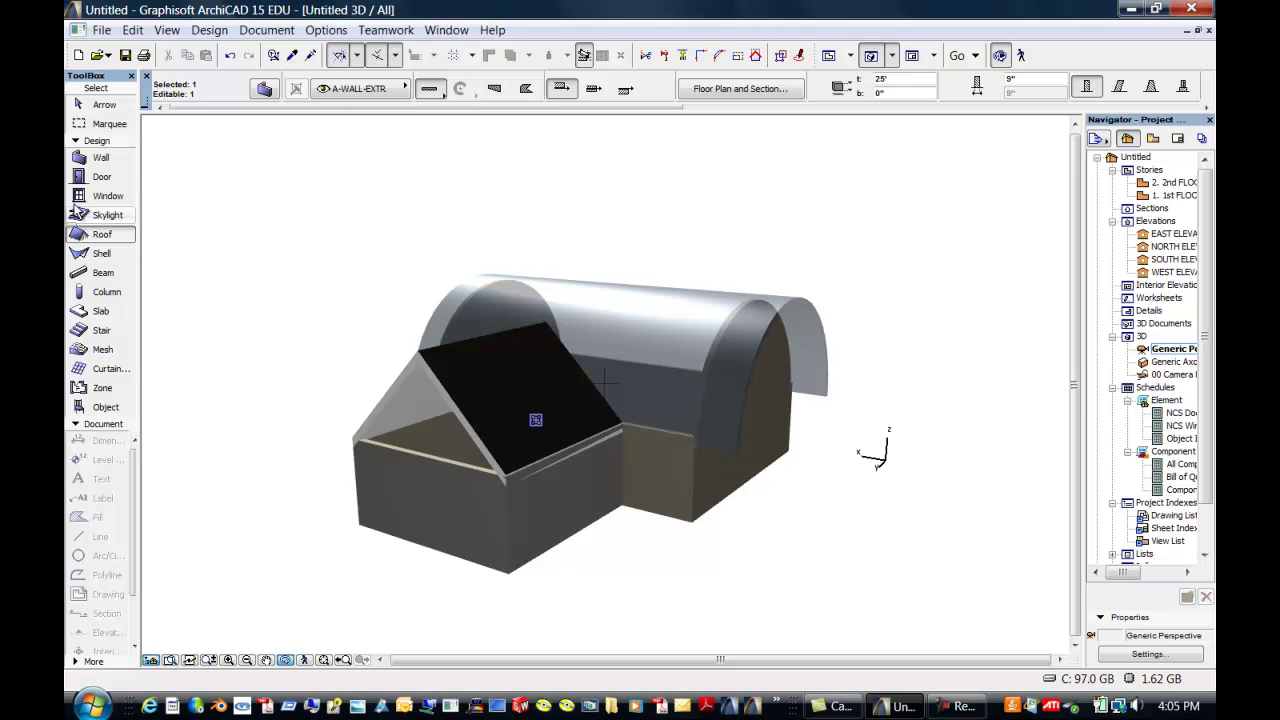
Step: Give both selected annex roof planes the 09 Glass-Blue/Ice material on all linked surfaces
{"action": "left_click", "coordinate": [115, 104]}
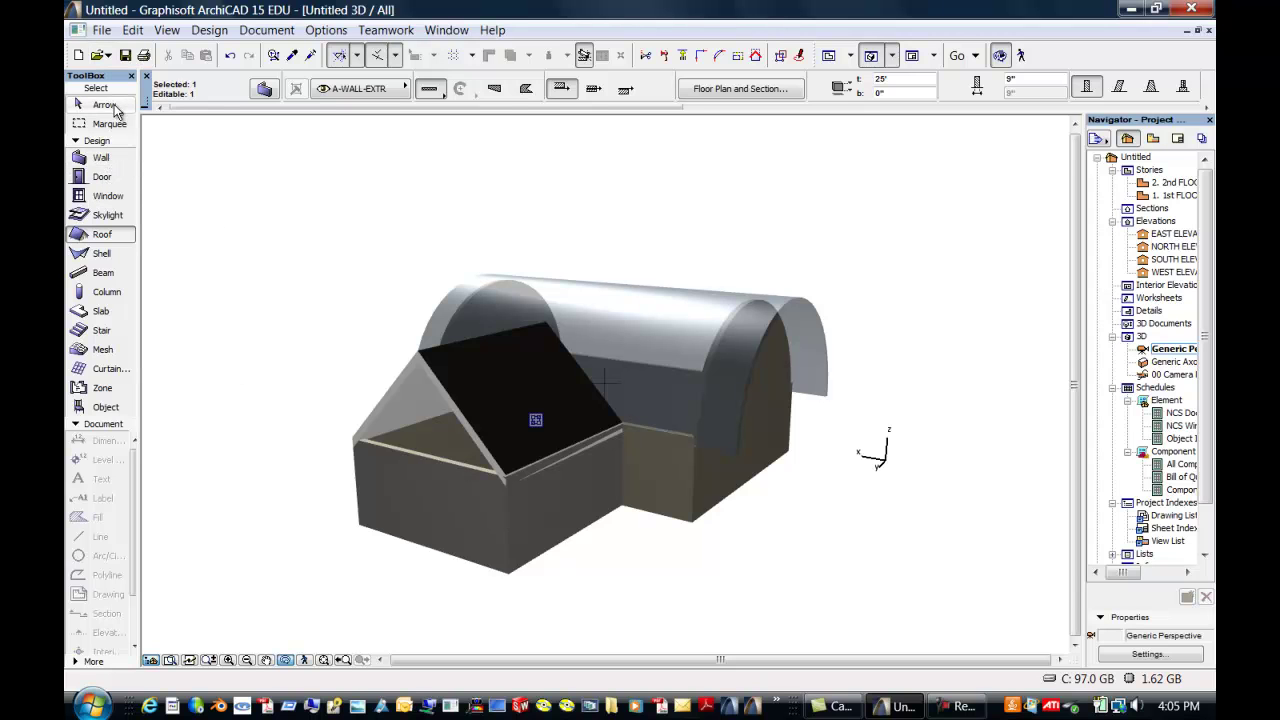
{"action": "left_click", "coordinate": [505, 394]}
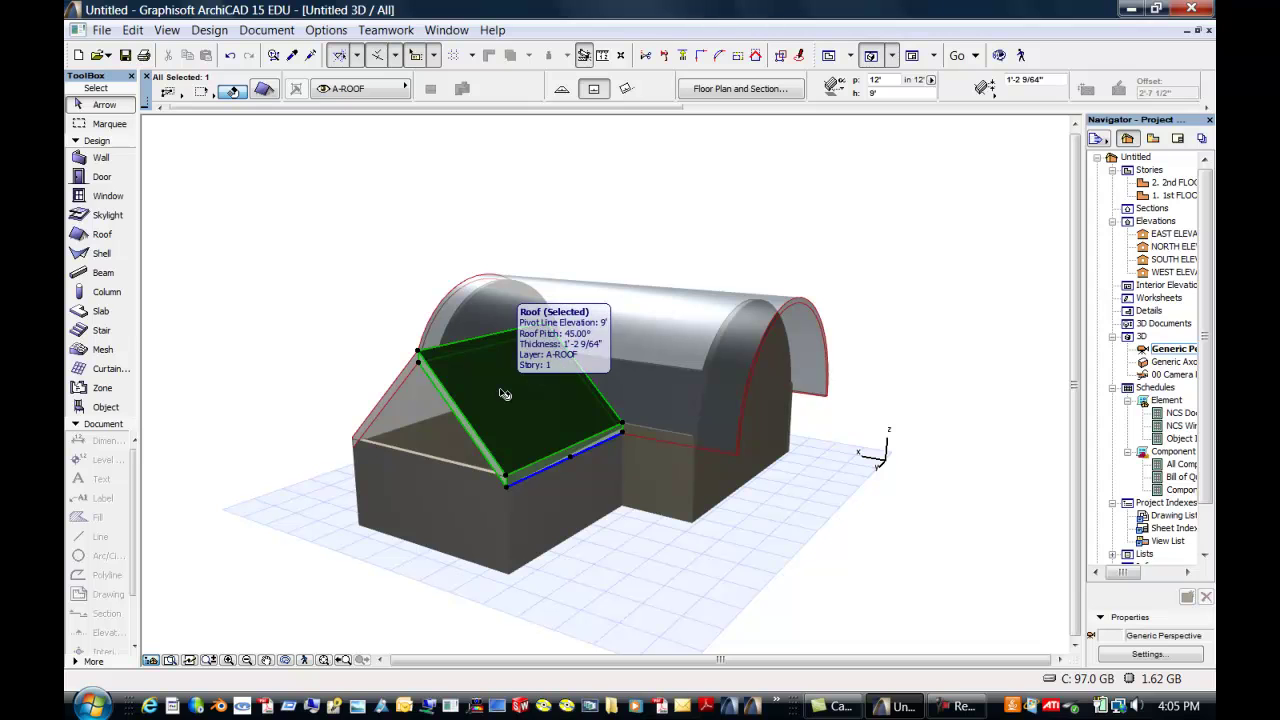
{"action": "left_click", "coordinate": [386, 392], "text": "shift"}
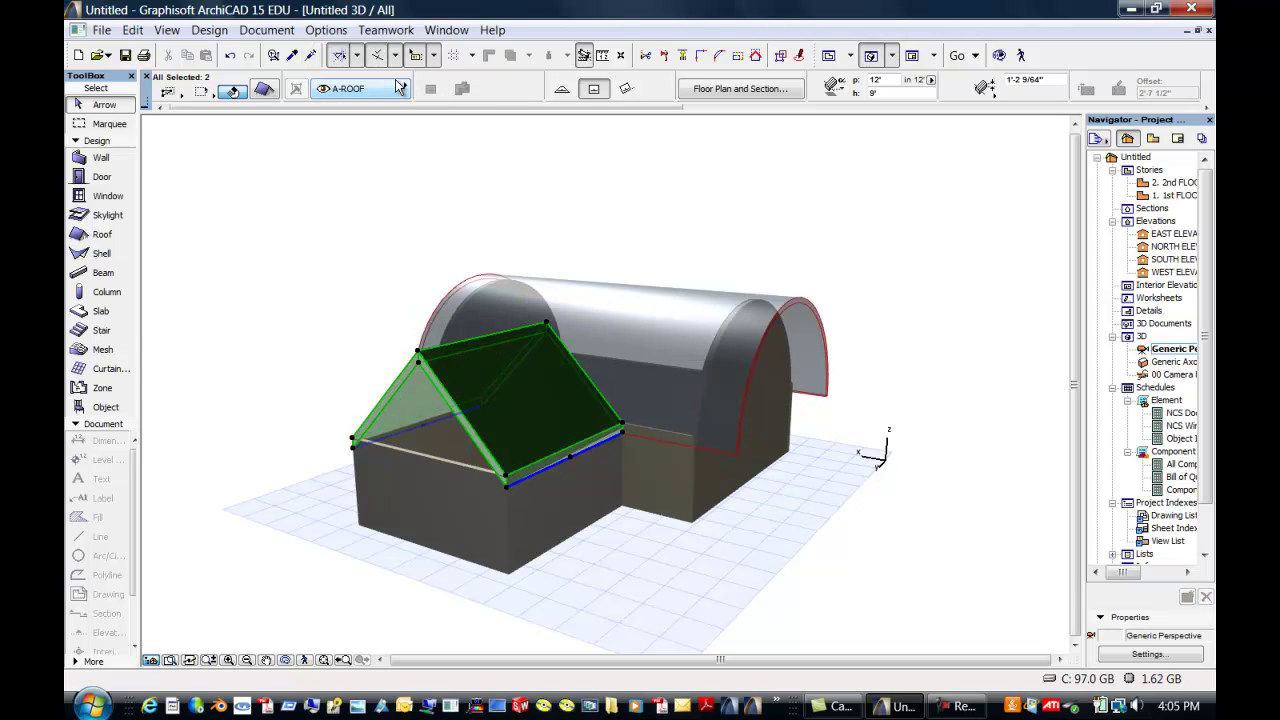
{"action": "left_click", "coordinate": [262, 90]}
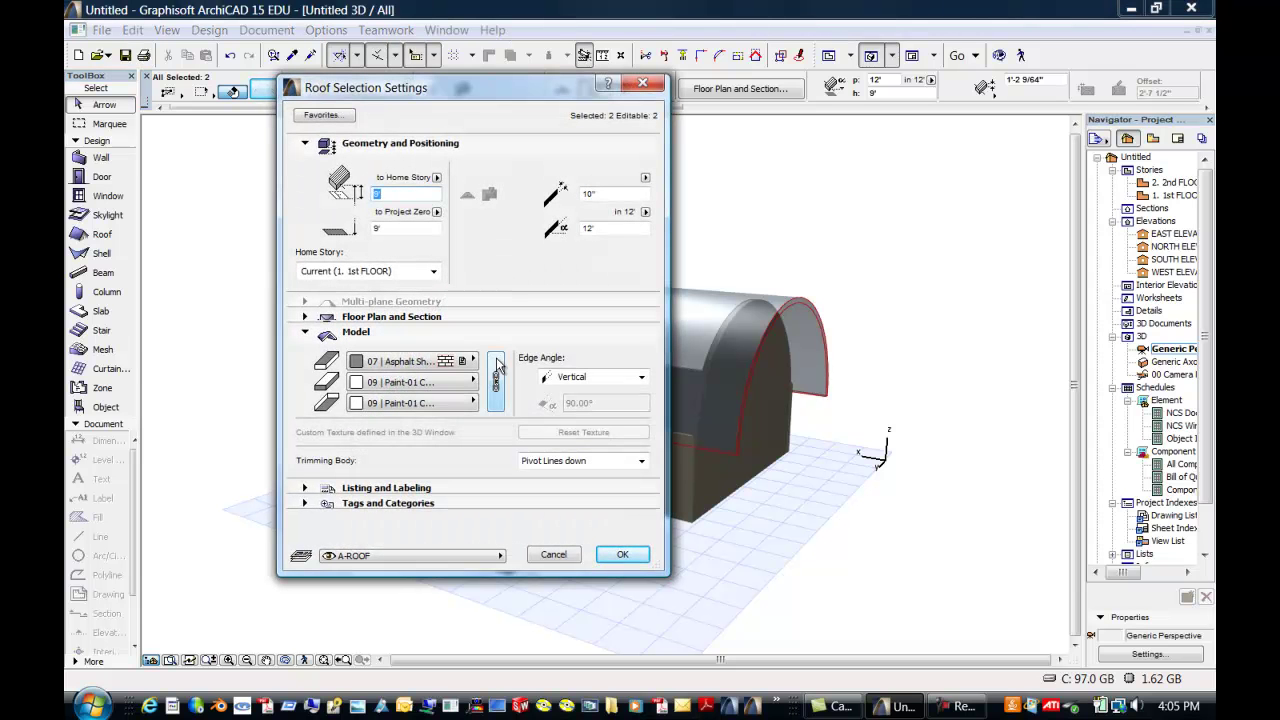
{"action": "left_click", "coordinate": [478, 361]}
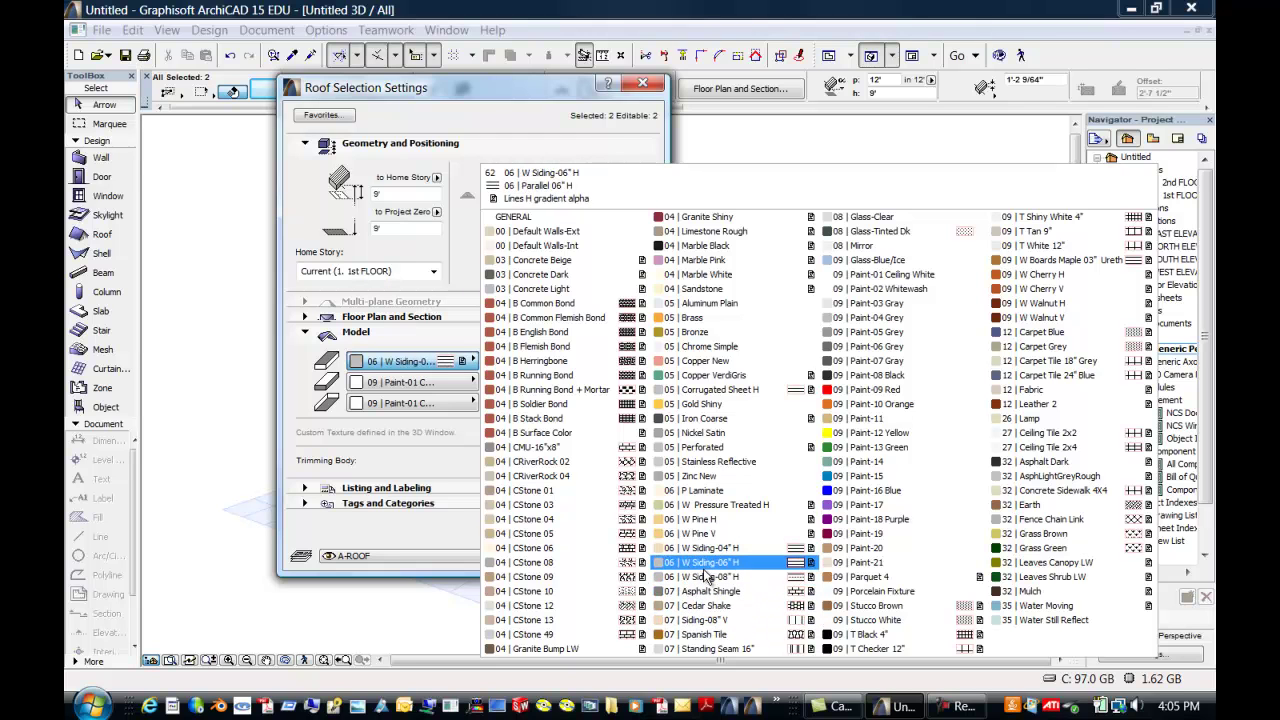
{"action": "left_click", "coordinate": [889, 262]}
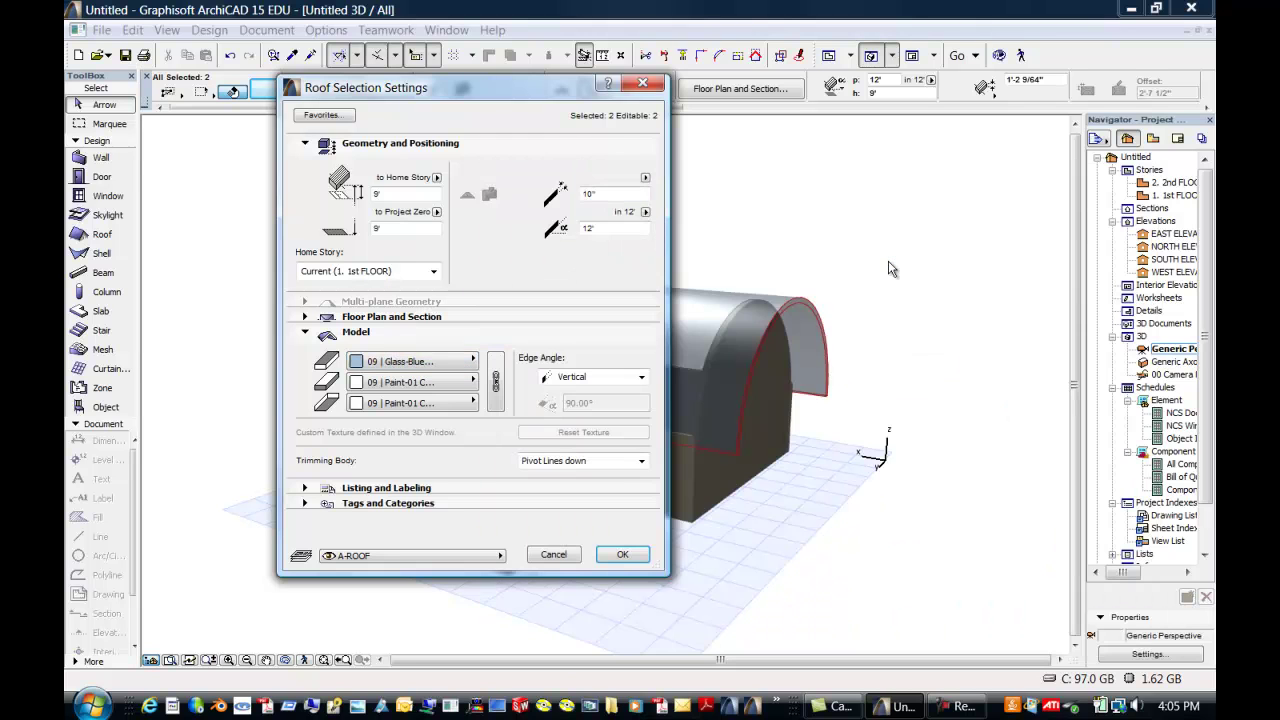
{"action": "left_click", "coordinate": [497, 381]}
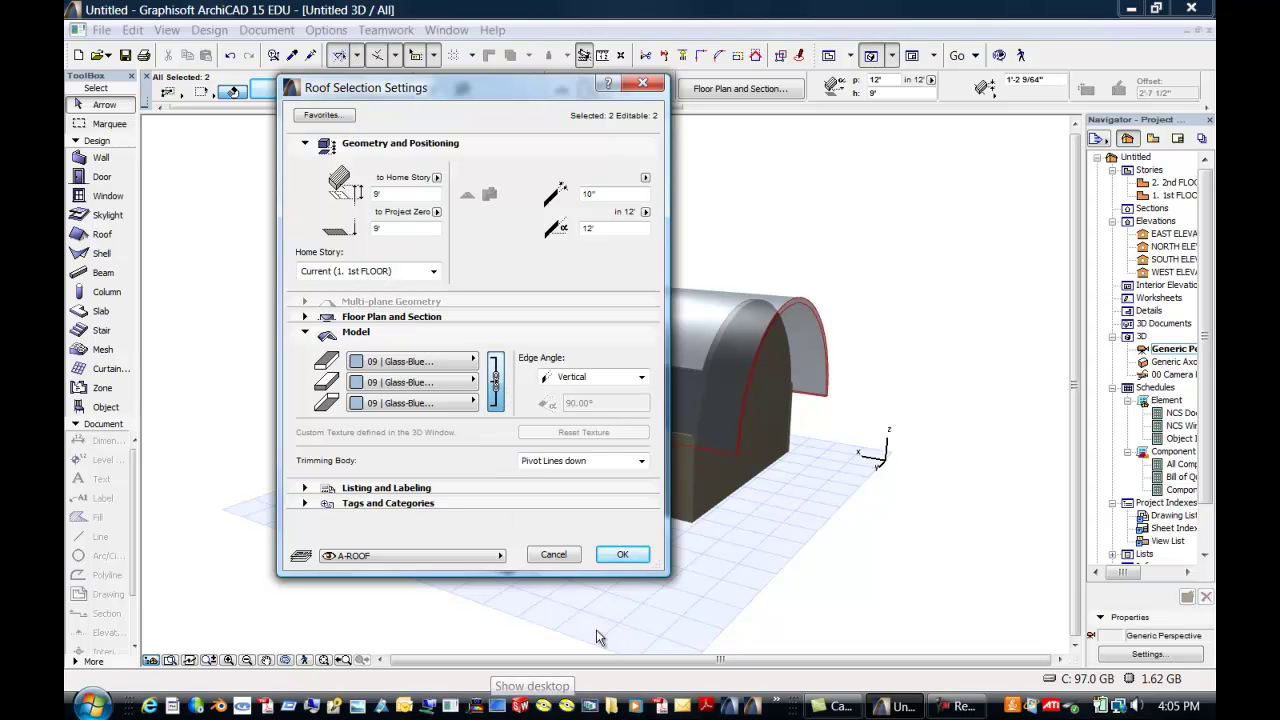
{"action": "left_click", "coordinate": [627, 561]}
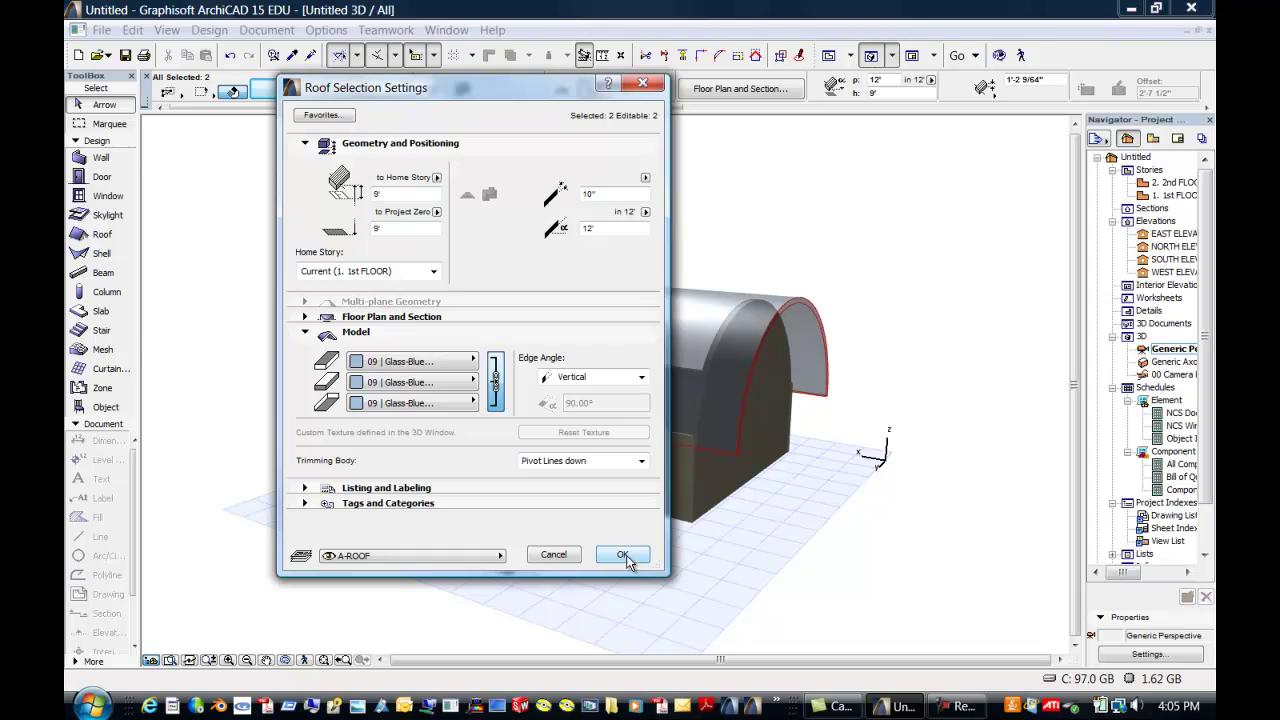
{"action": "left_click", "coordinate": [560, 615]}
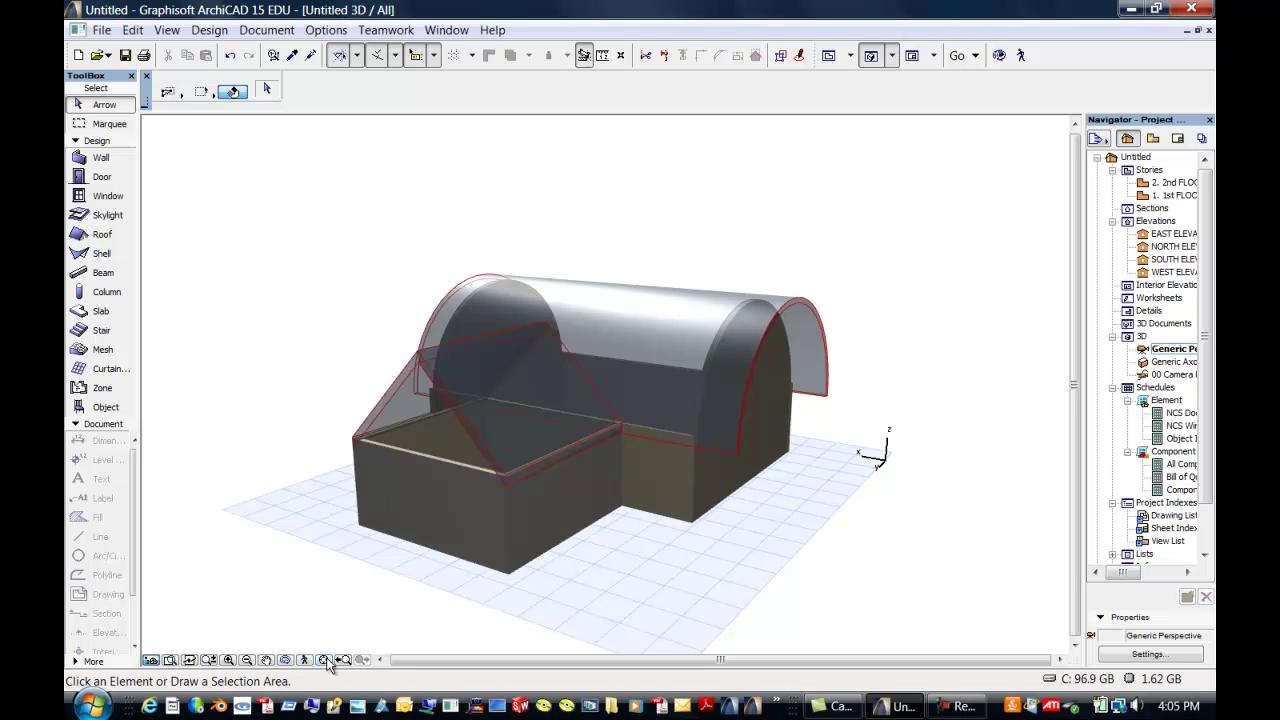
Step: Orbit the model to front and three-quarter views to inspect the glass gable roof beside the vault
{"action": "left_click", "coordinate": [285, 660]}
{"action": "left_click_drag", "start_coordinate": [309, 480], "coordinate": [446, 502]}
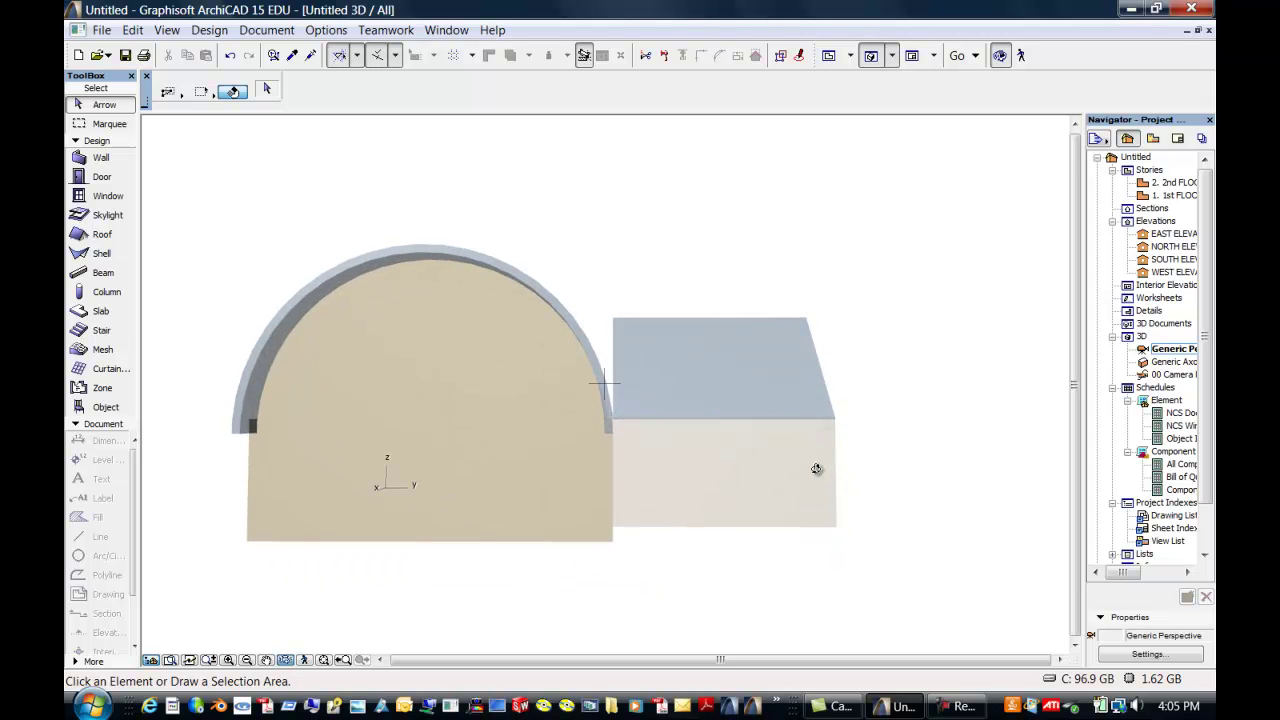
{"action": "left_click_drag", "start_coordinate": [817, 469], "coordinate": [706, 524]}
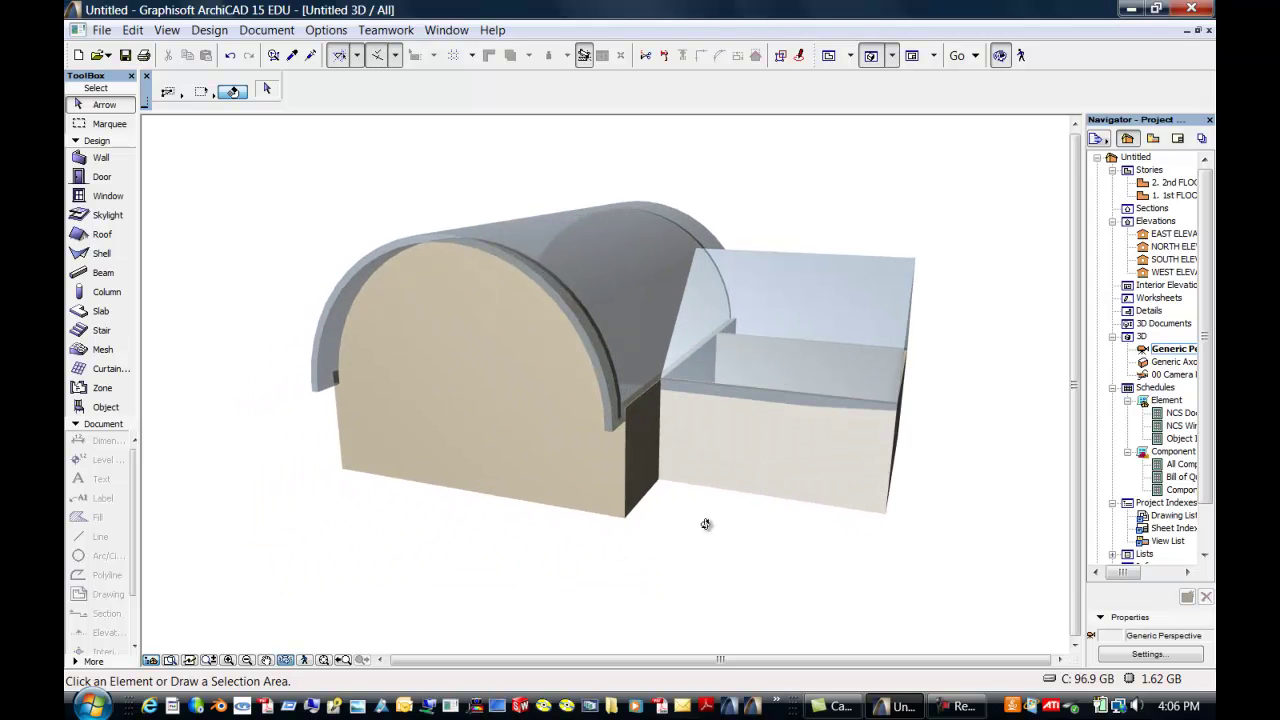